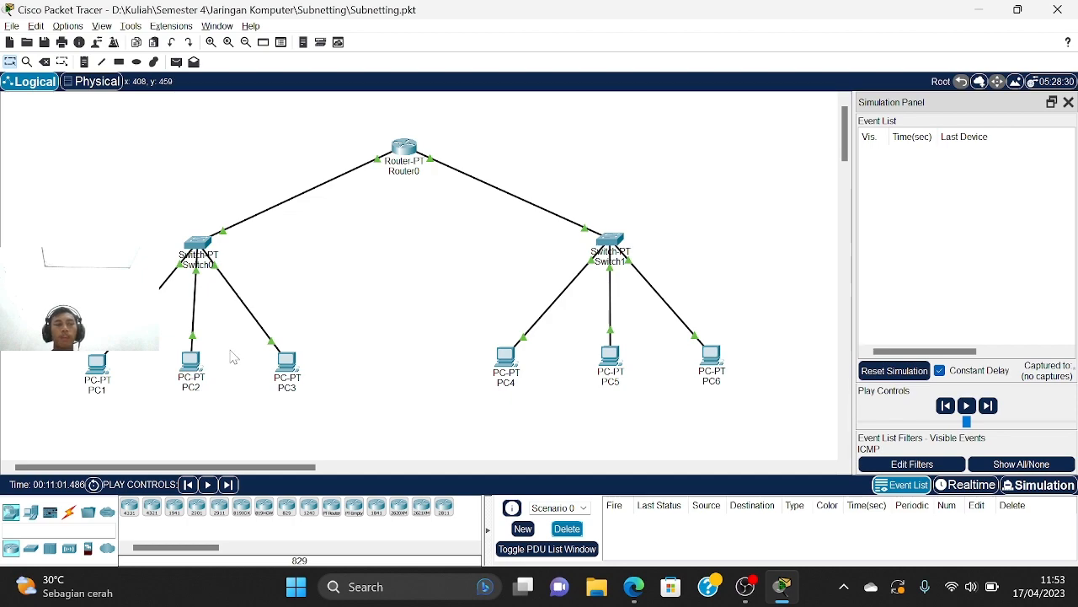
Check the static IPv4 address, subnet mask and default gateway of PC1, PC2 and PC3 on Switch0
left_click(97, 364)
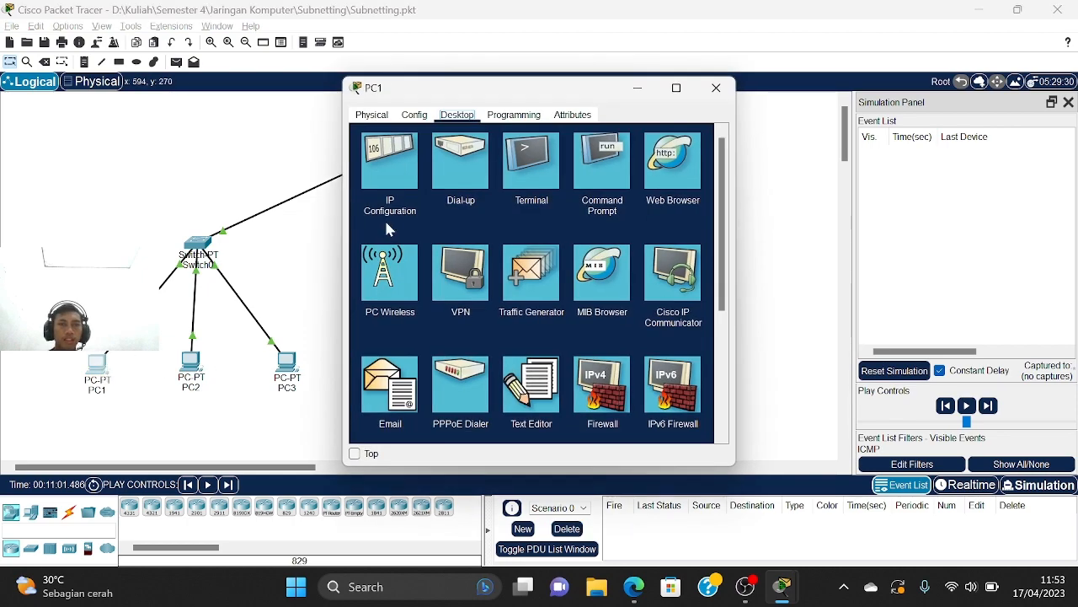
left_click(401, 161)
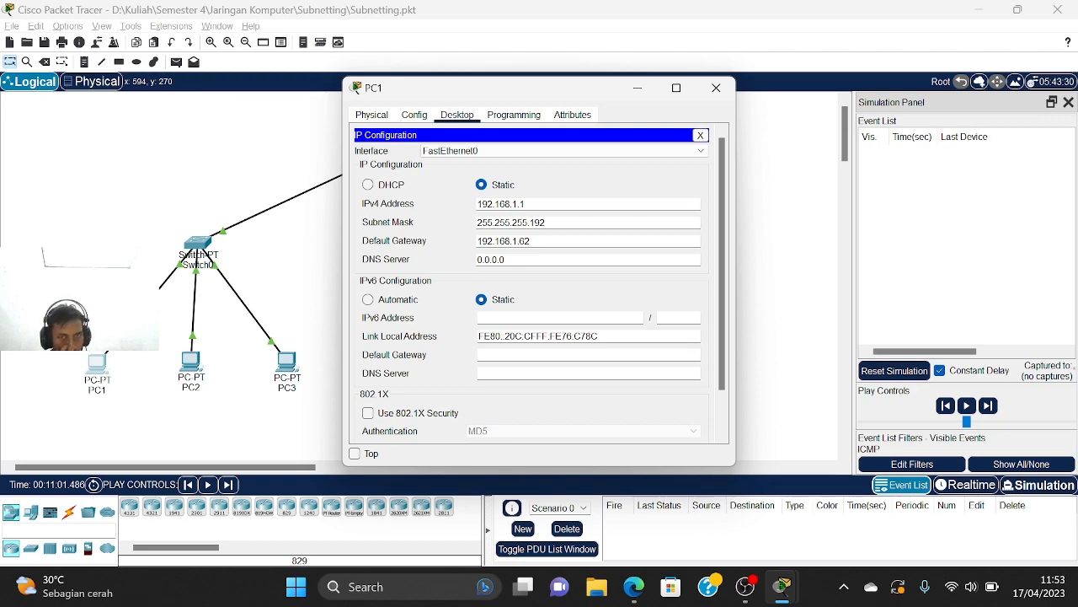
left_click(716, 87)
double_click(192, 363)
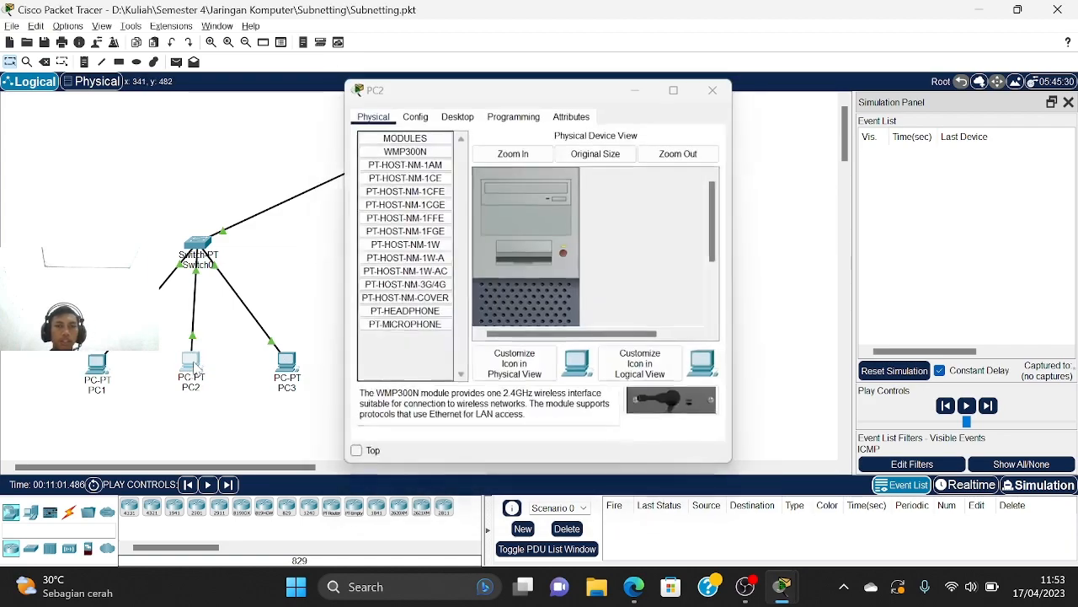
double_click(192, 363)
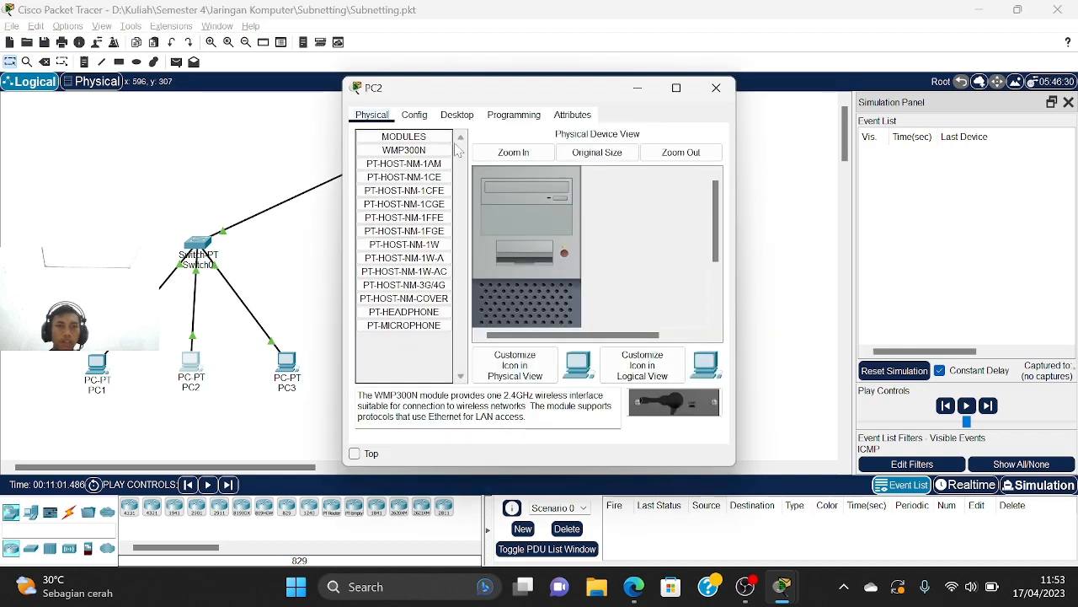
left_click(455, 116)
left_click(401, 163)
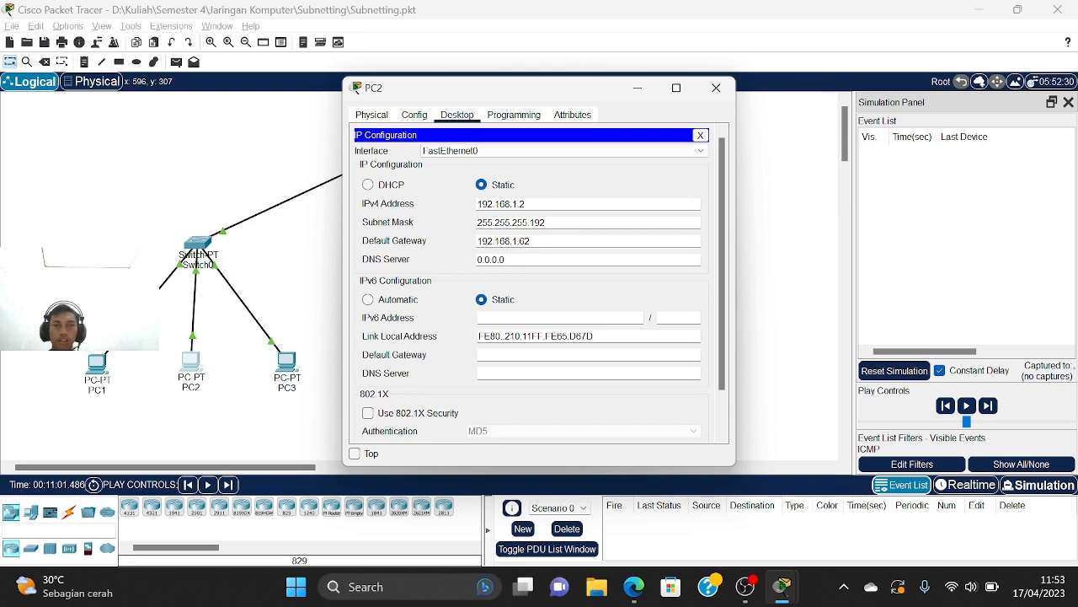
left_click(716, 88)
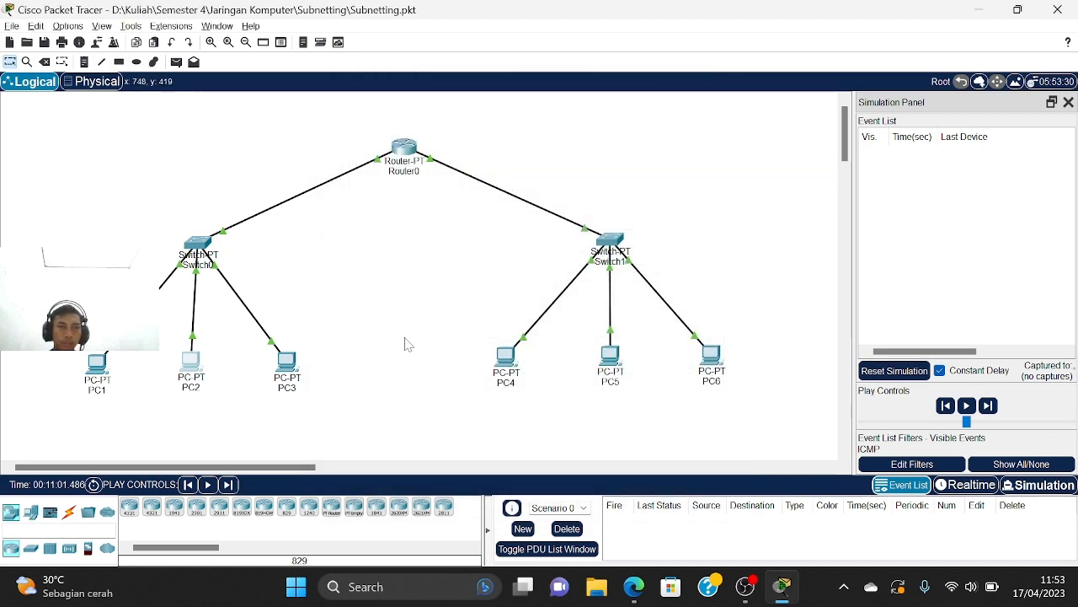
left_click(293, 364)
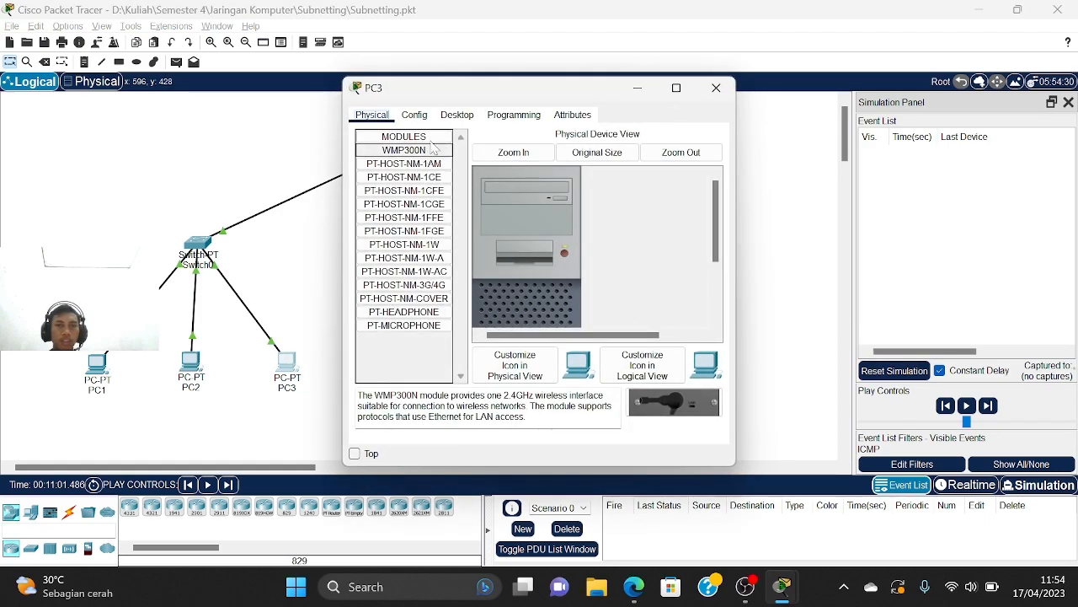
left_click(457, 115)
left_click(401, 160)
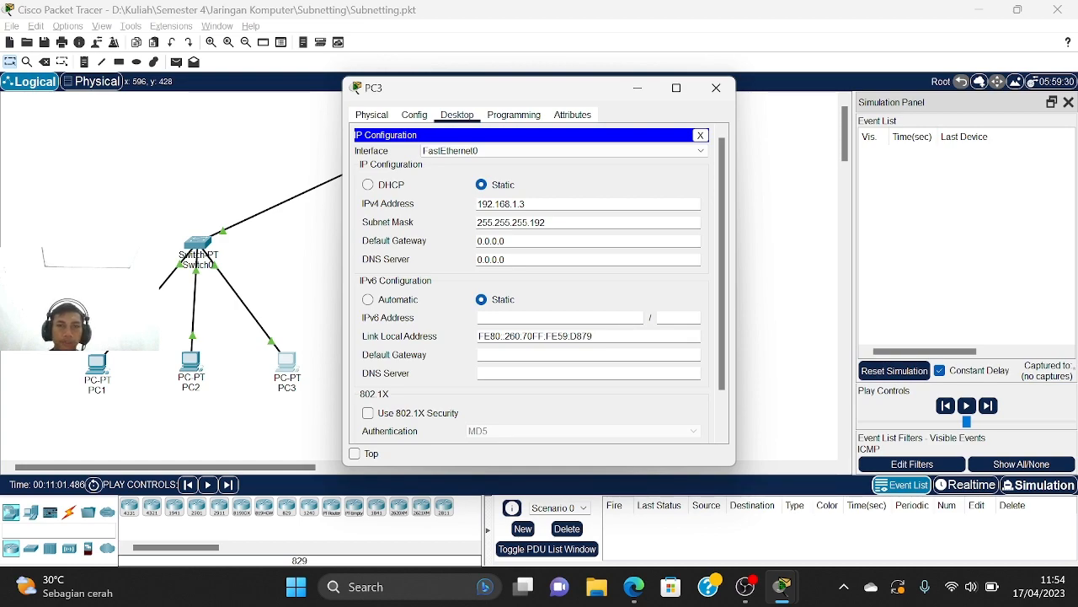
left_click(717, 90)
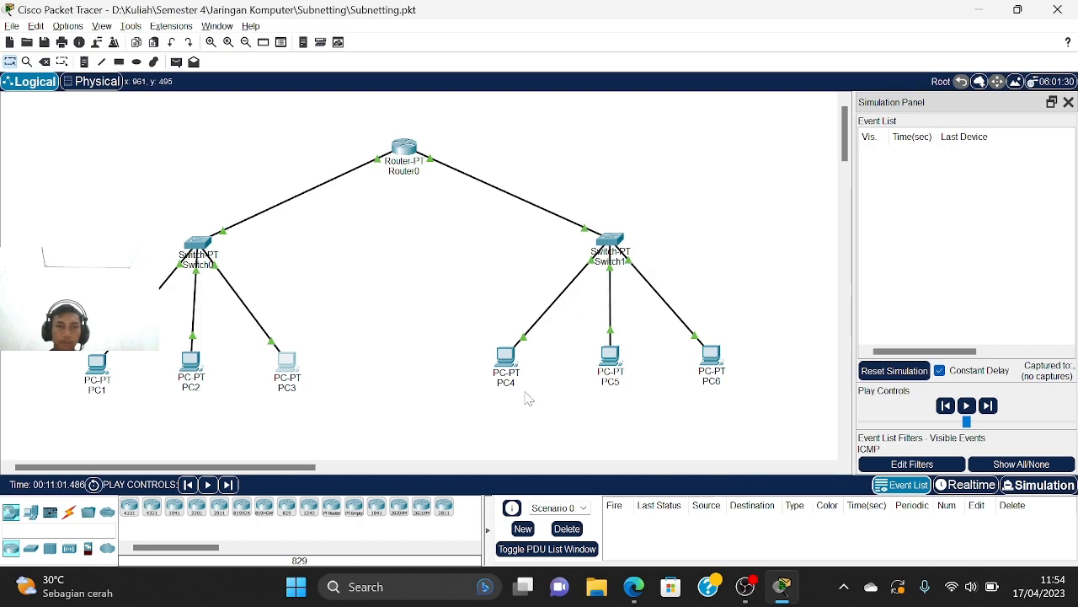
Check the static IPv4 address, subnet mask and default gateway of PC4, PC5 and PC6 on Switch1
left_click(506, 356)
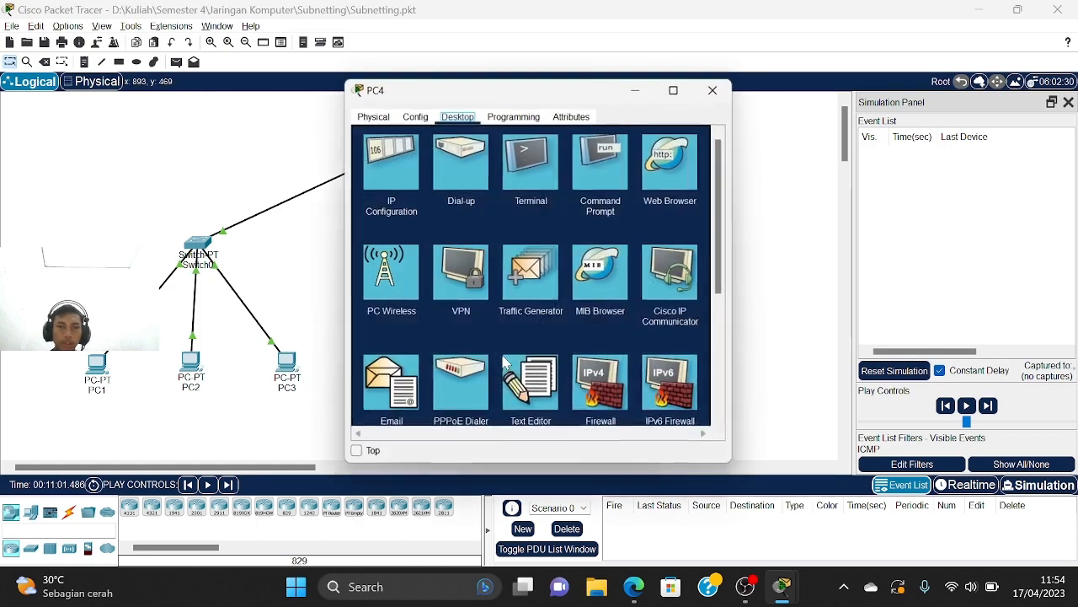
left_click(411, 162)
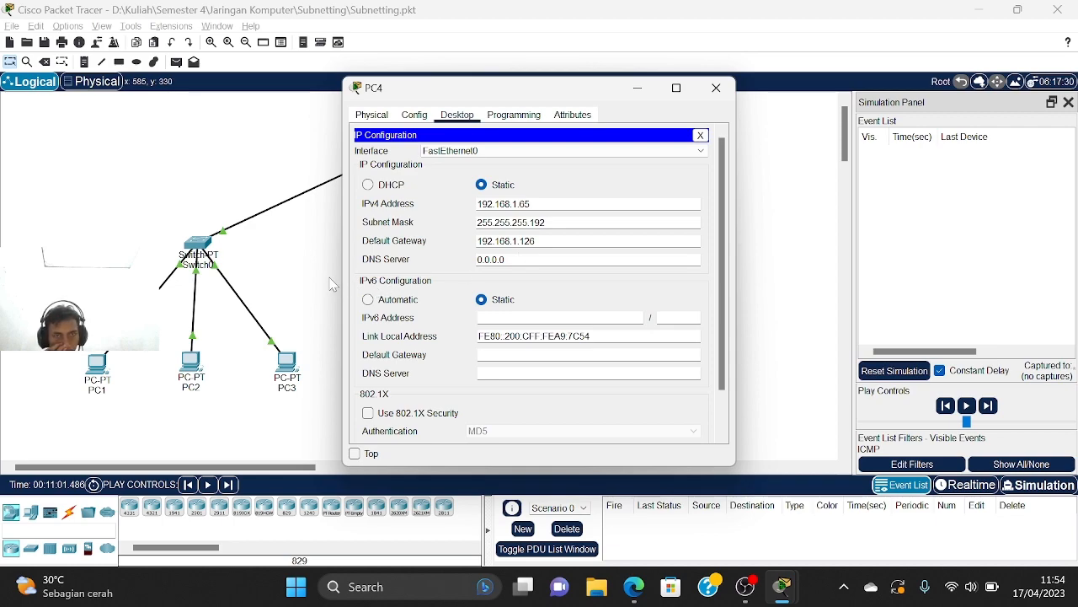
left_click(717, 87)
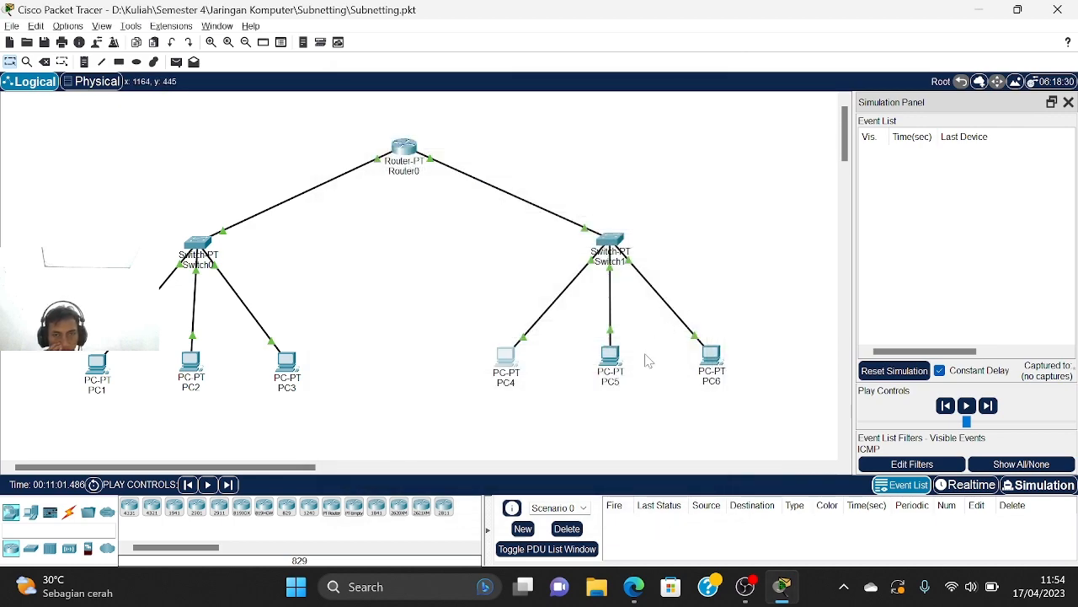
left_click(611, 361)
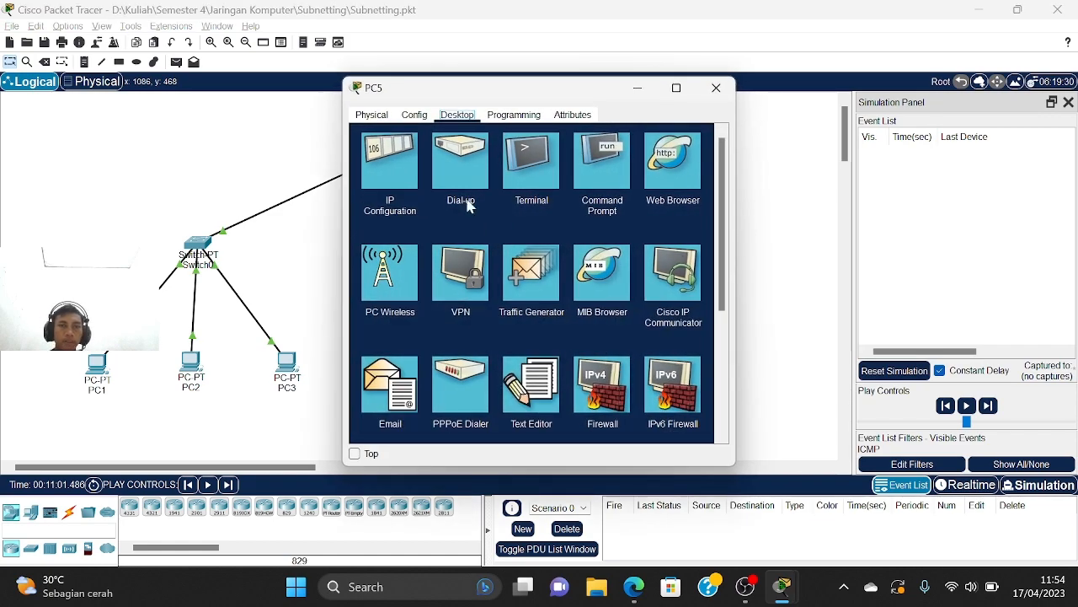
left_click(396, 173)
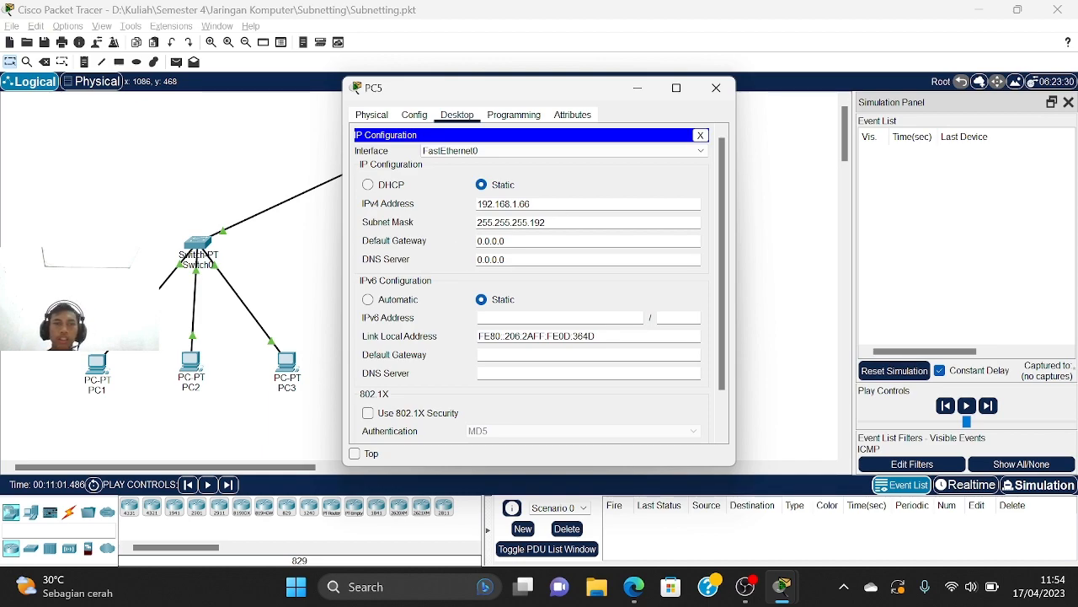
left_click(716, 87)
left_click(710, 356)
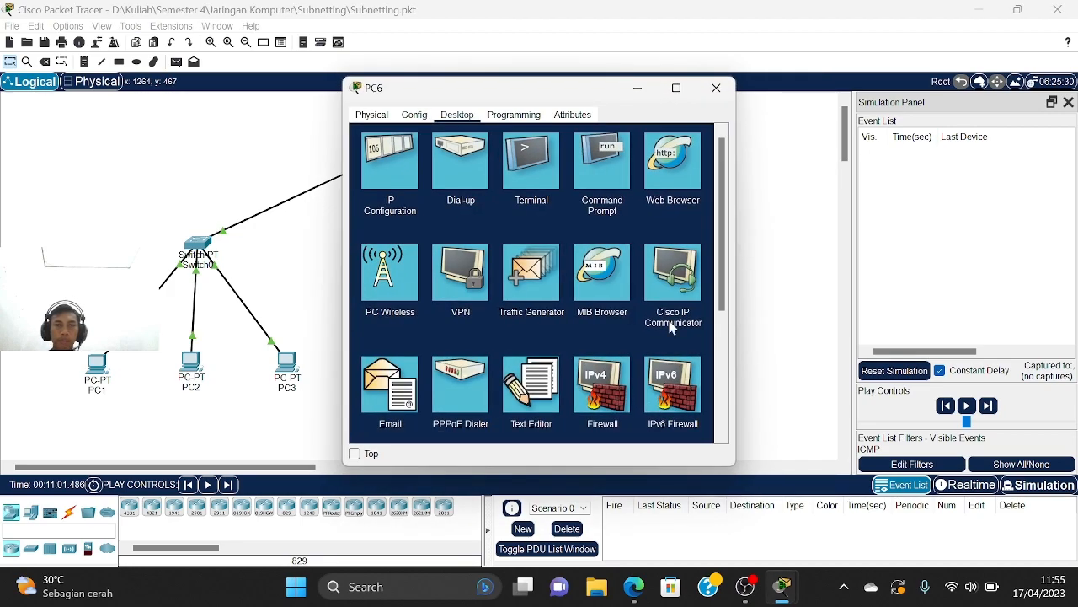
left_click(404, 185)
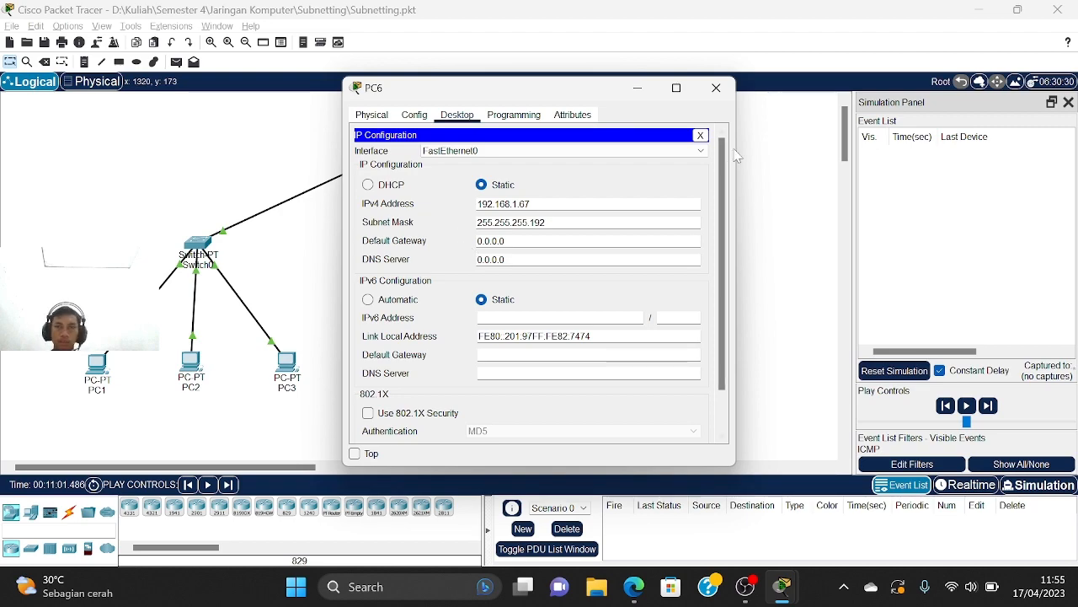
left_click(716, 88)
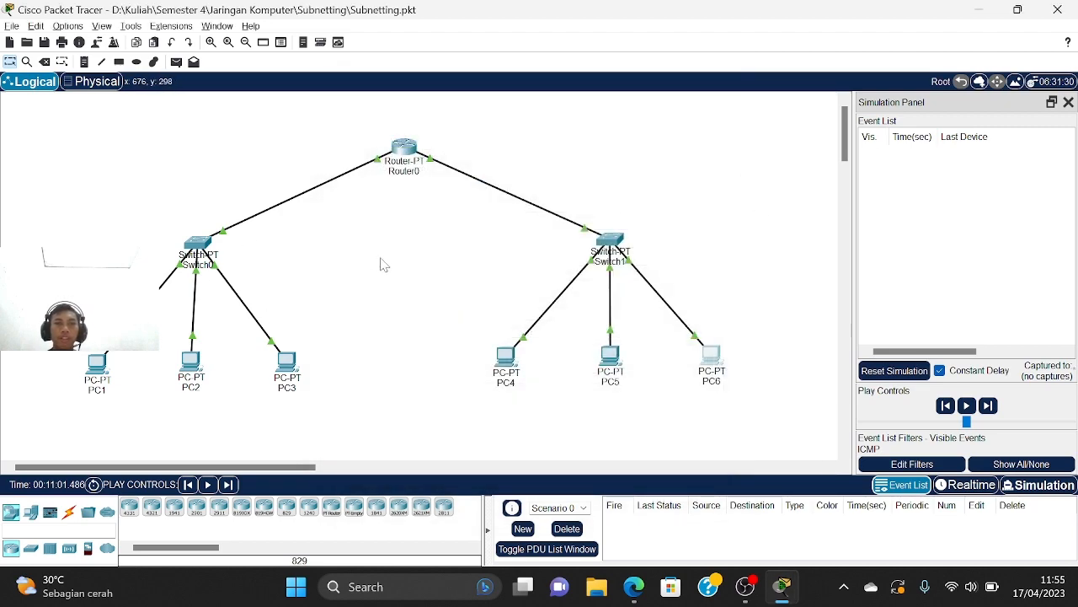
Examine the IP address and subnet mask of Router0's FastEthernet0/0 and FastEthernet1/0 interfaces
left_click(405, 149)
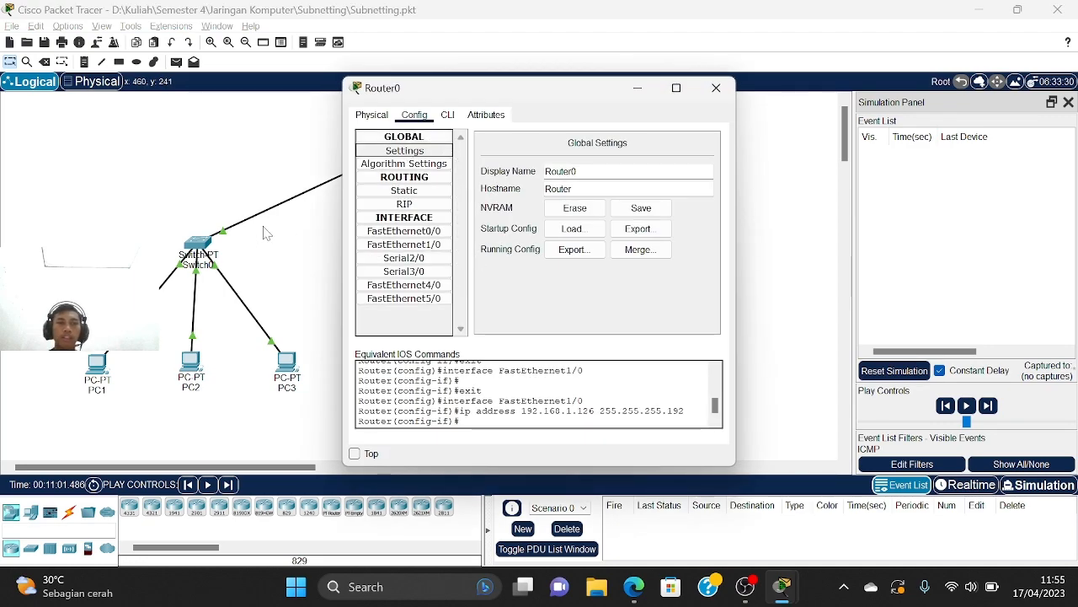
left_click_drag(512, 88, 778, 95)
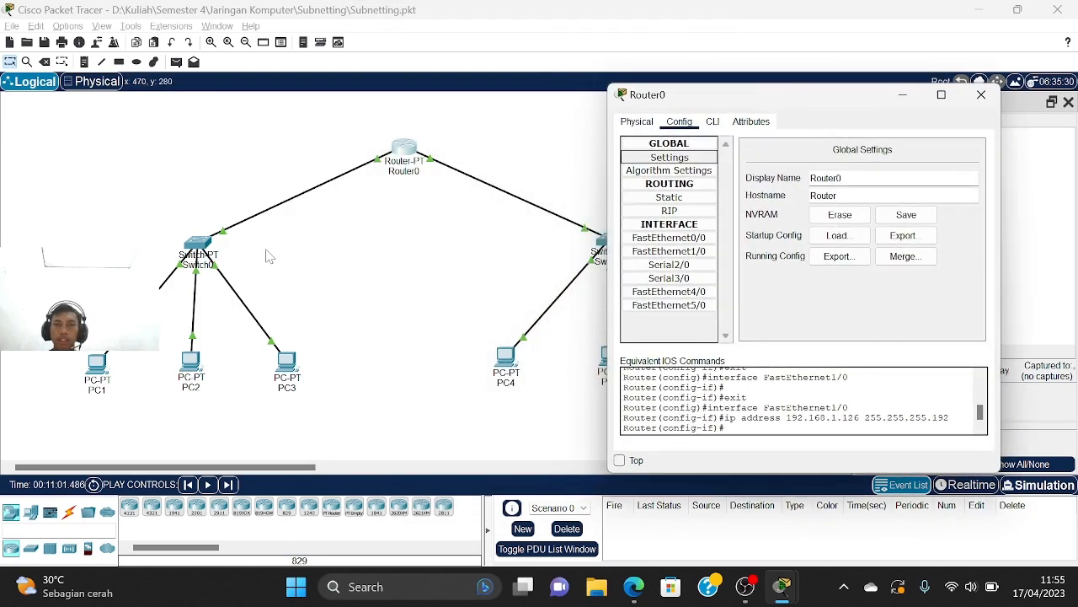
left_click(695, 239)
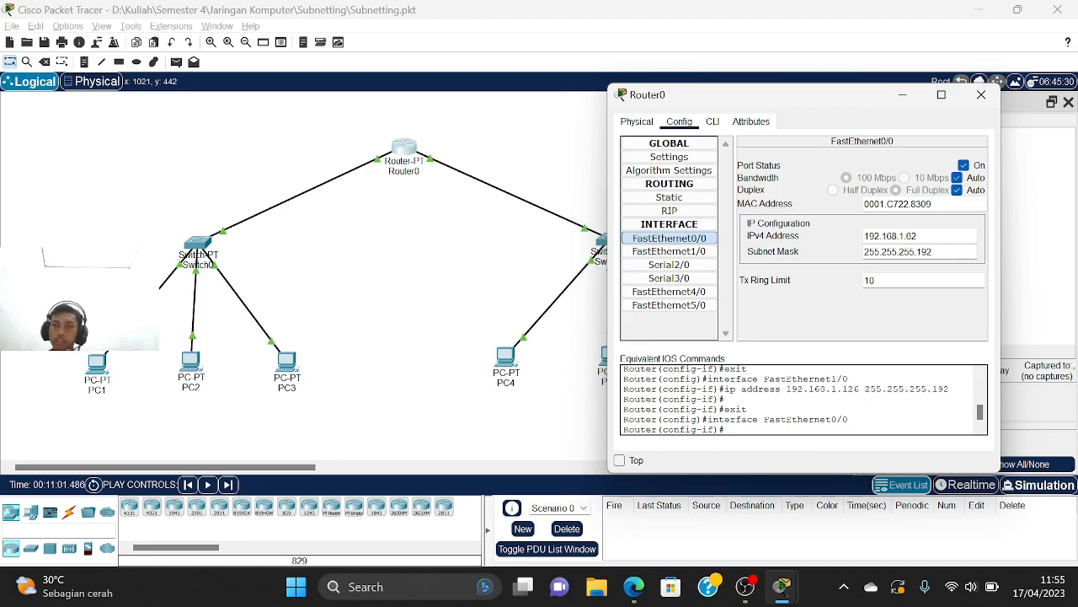
mouse_move(737, 101)
left_mouse_down()
mouse_move(710, 98)
mouse_move(720, 98)
left_mouse_up()
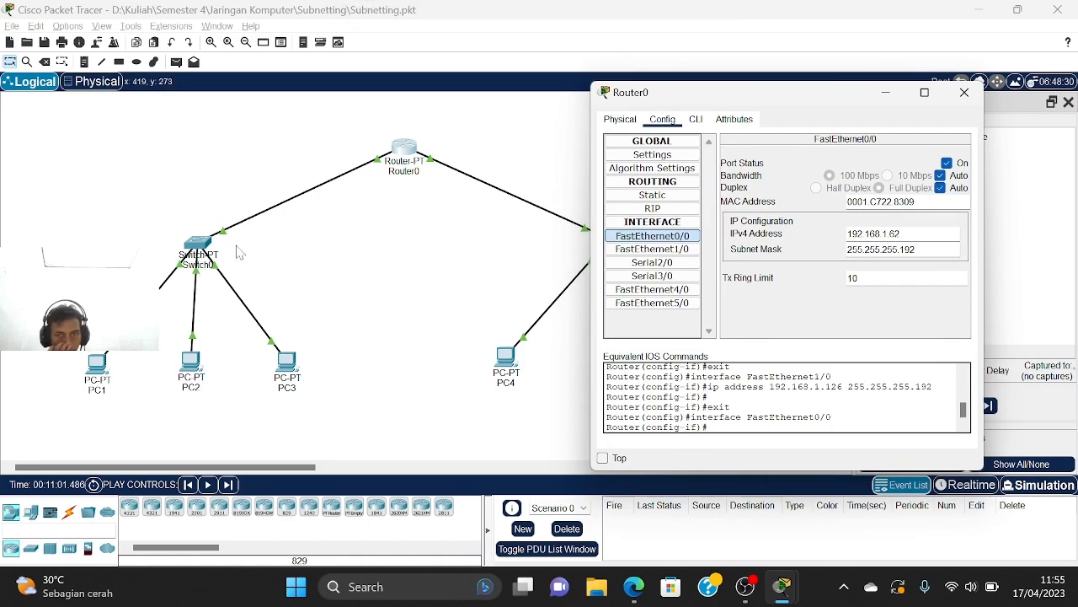
left_click(651, 249)
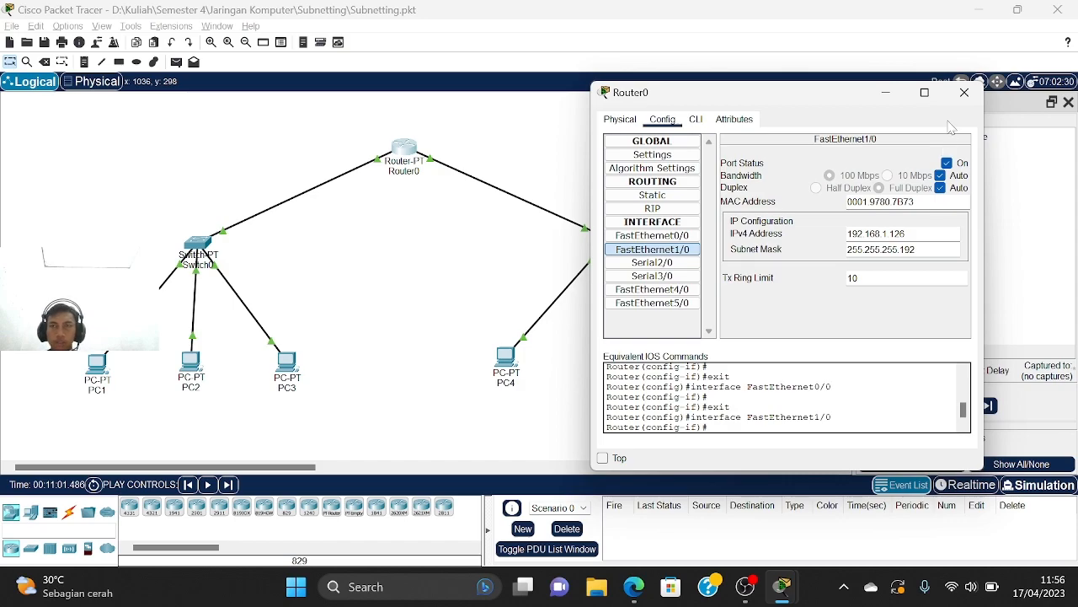
left_click_drag(742, 101, 539, 101)
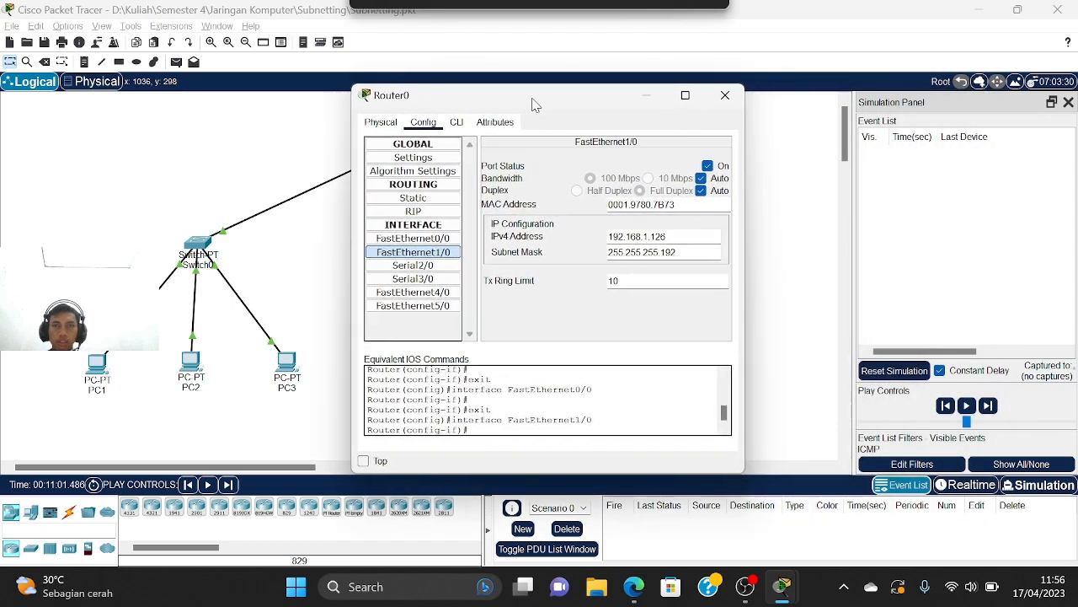
left_click(730, 92)
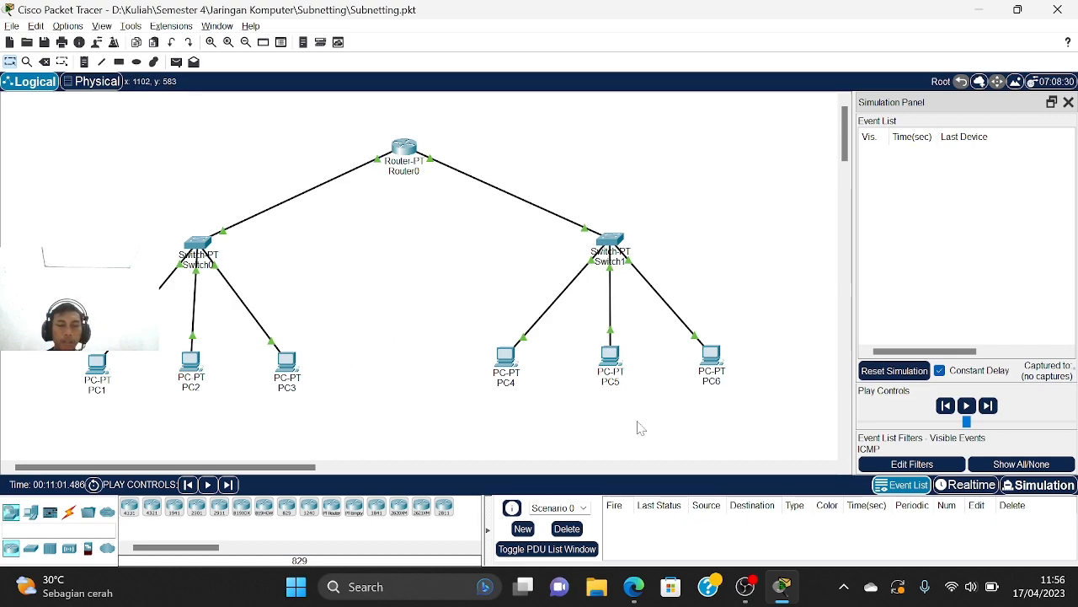
Clear all simulation event filters and show only ICMP events
left_click(1022, 466)
left_click(963, 466)
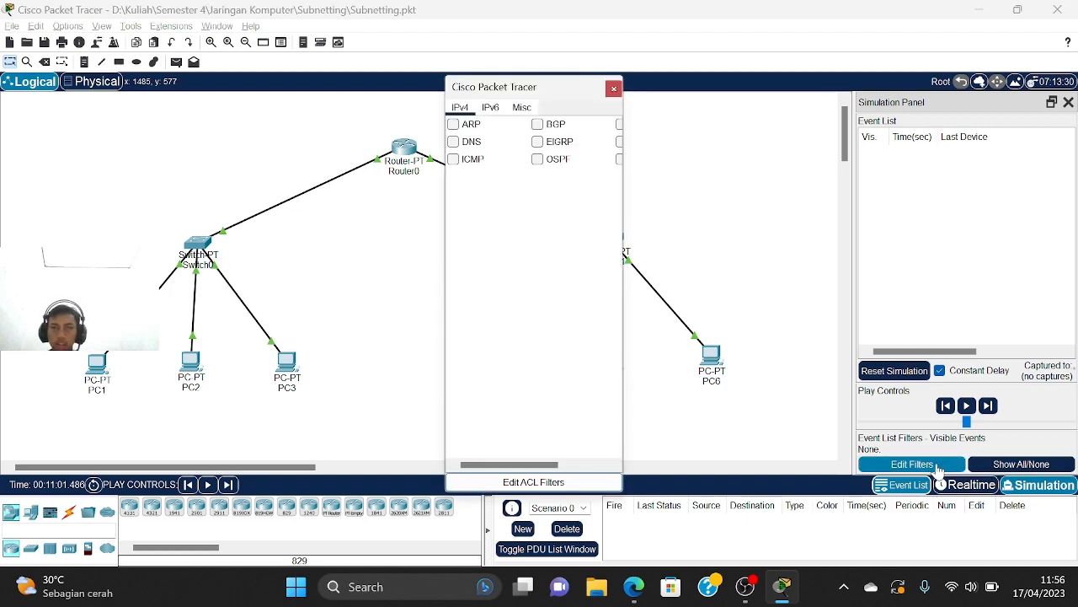
left_click(455, 160)
left_click(613, 89)
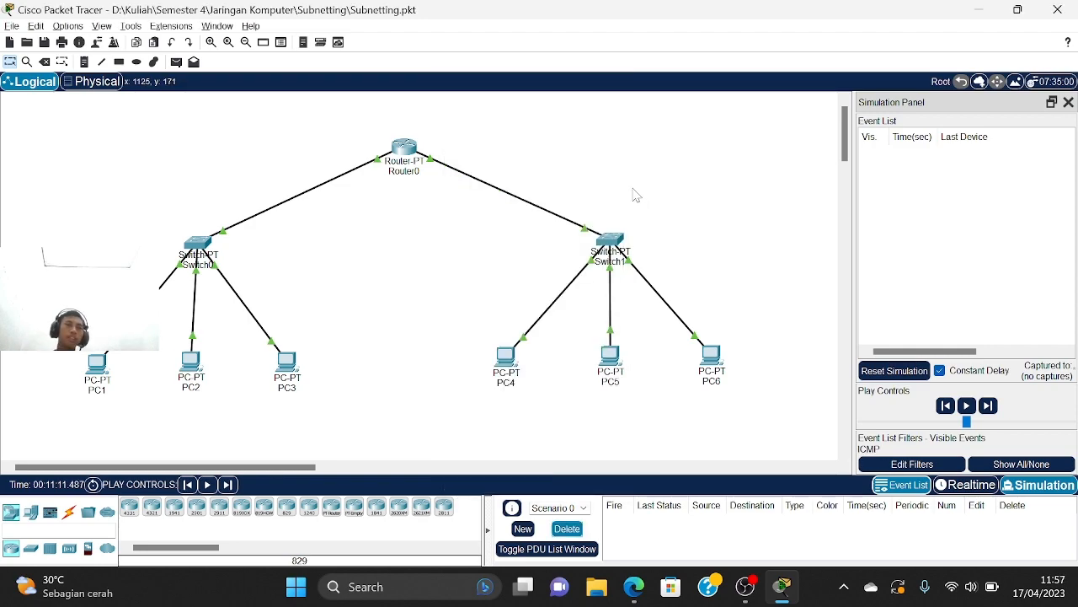
Create a simple PDU with PC1 as the source and PC3 as the destination
left_click(177, 63)
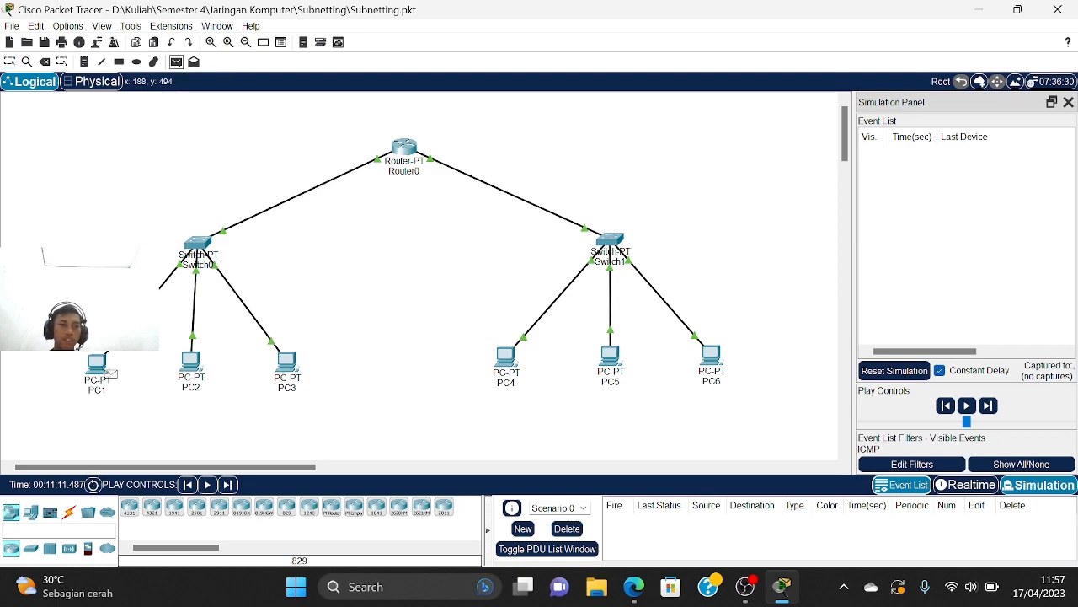
left_click(99, 364)
left_click(288, 364)
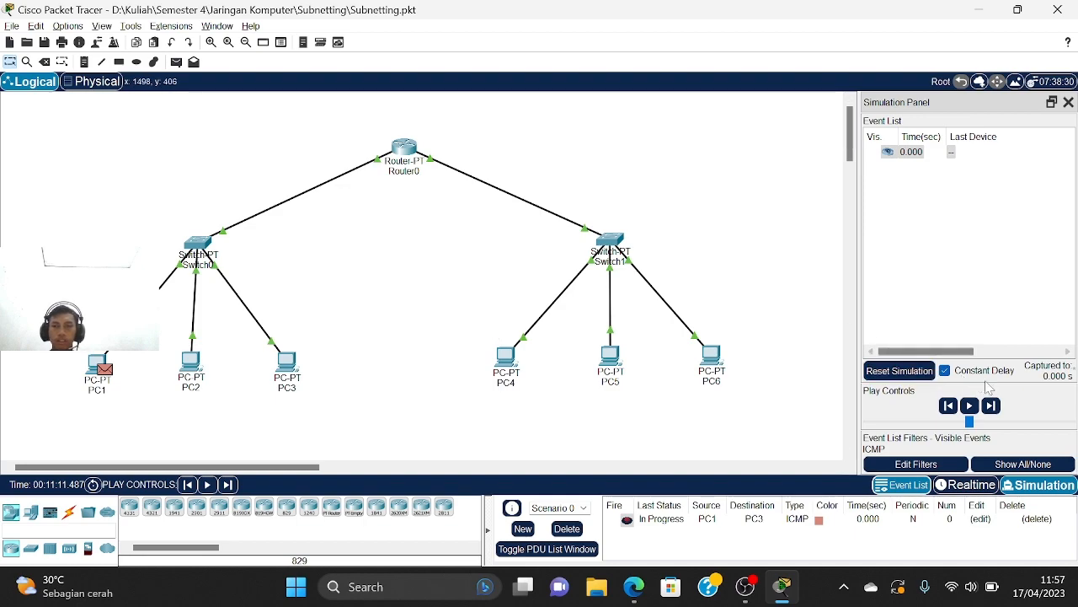
Advance the simulation event by event to follow the ICMP packet from PC1 to PC3 and back
left_click(992, 407)
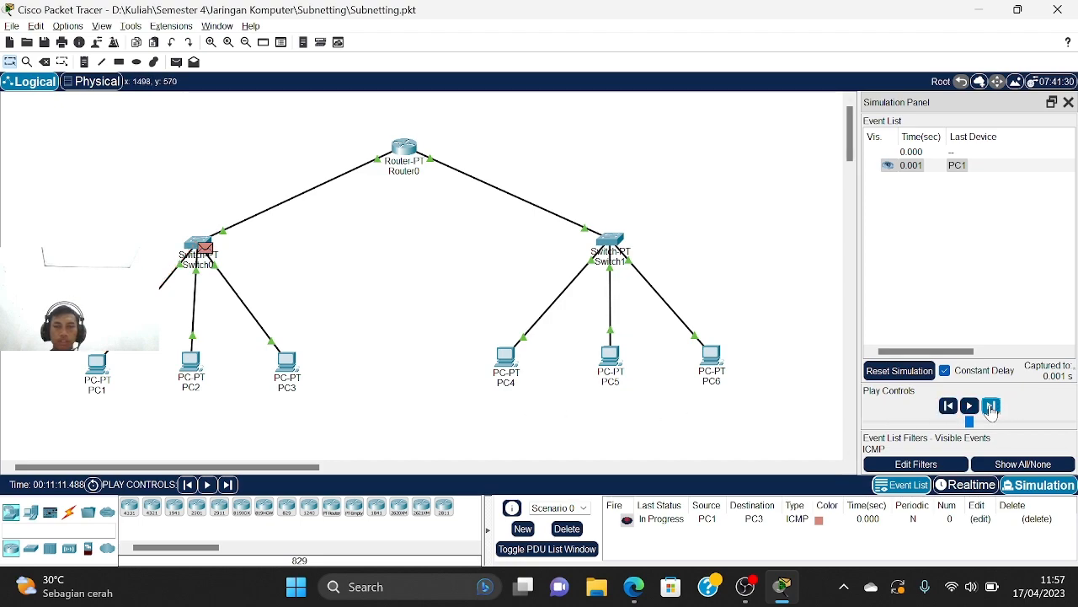
left_click(993, 407)
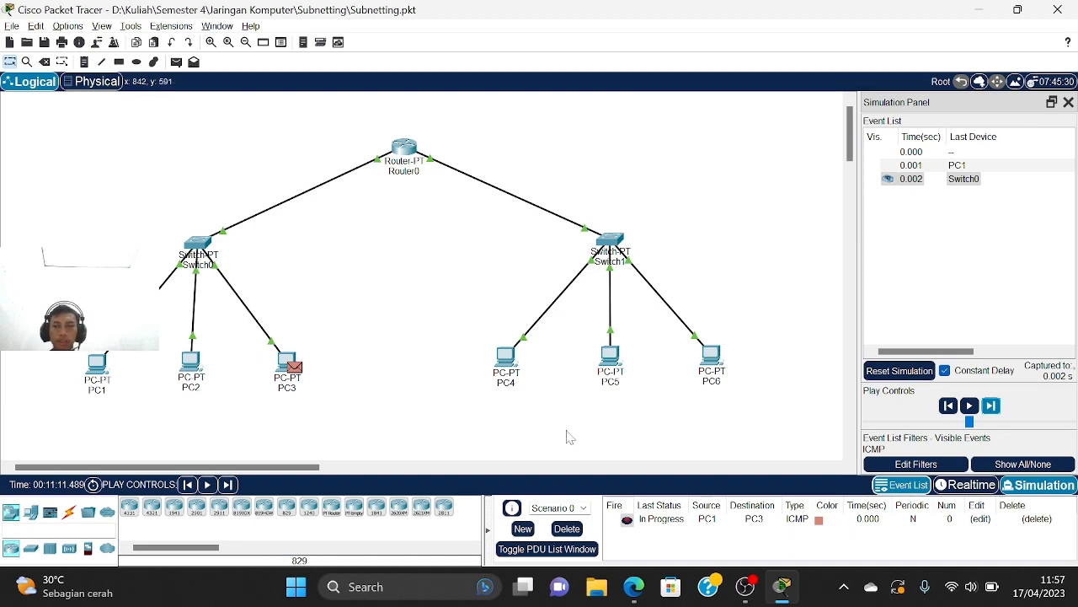
left_click(992, 406)
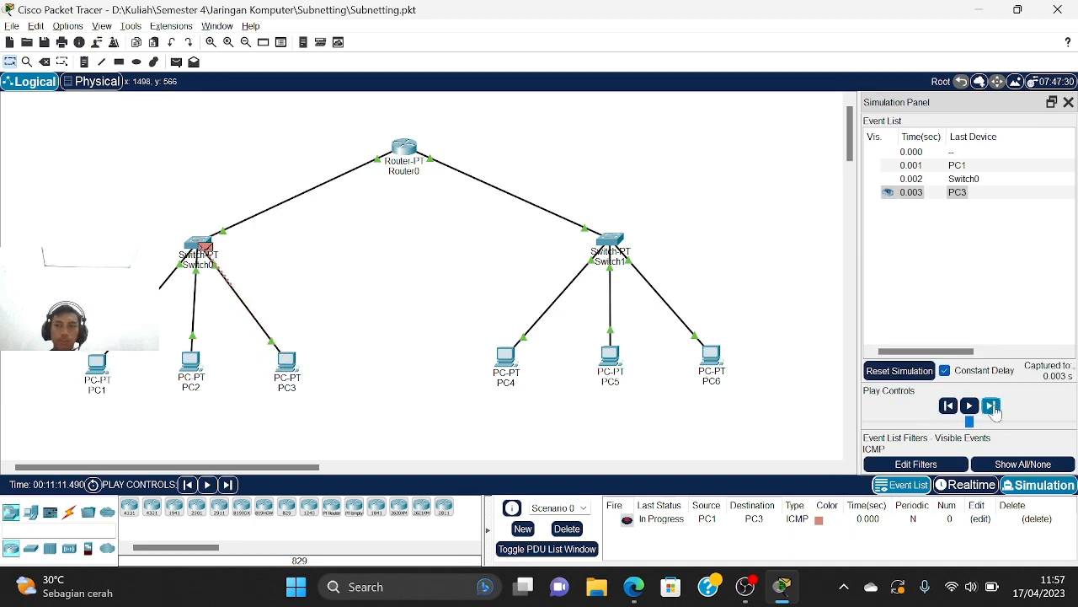
left_click(992, 406)
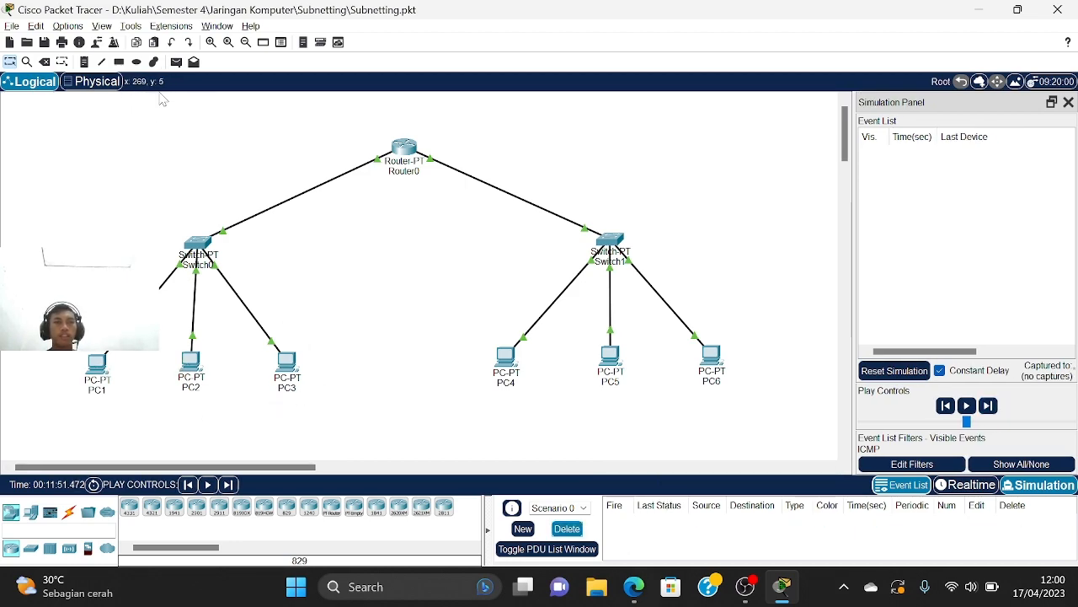
Send a simple PDU from PC1 to PC4 and advance the simulation event by event until the ICMP reply returns to PC1
left_click(176, 63)
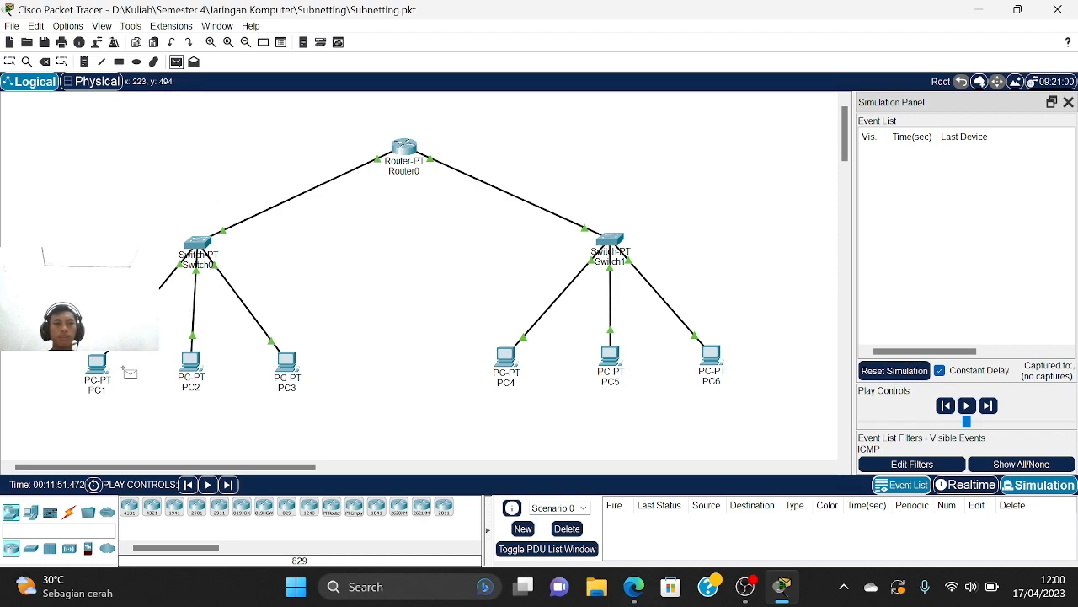
left_click(514, 360)
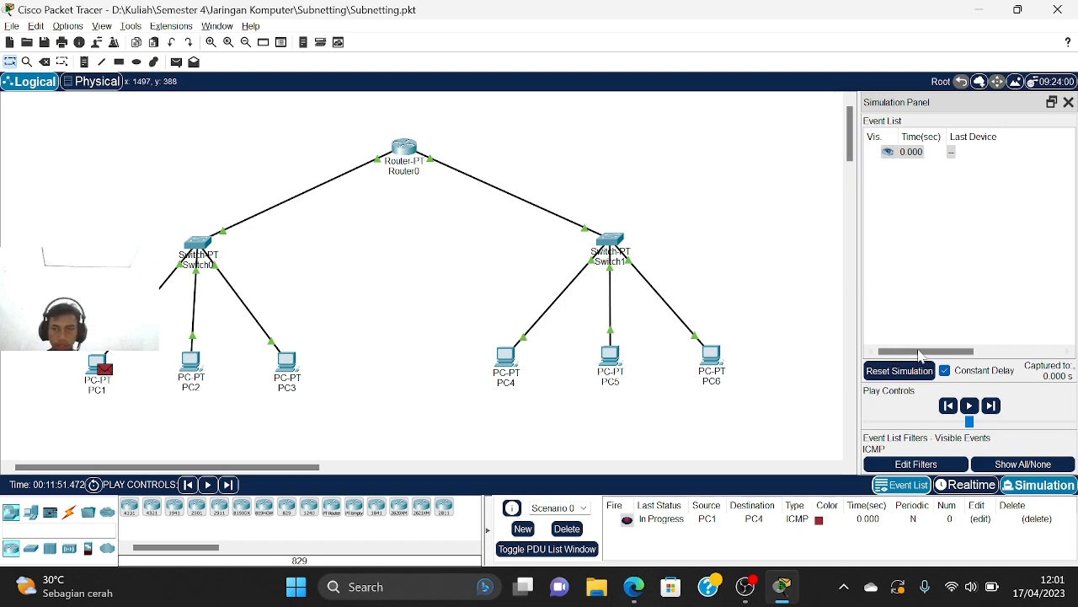
left_click(993, 407)
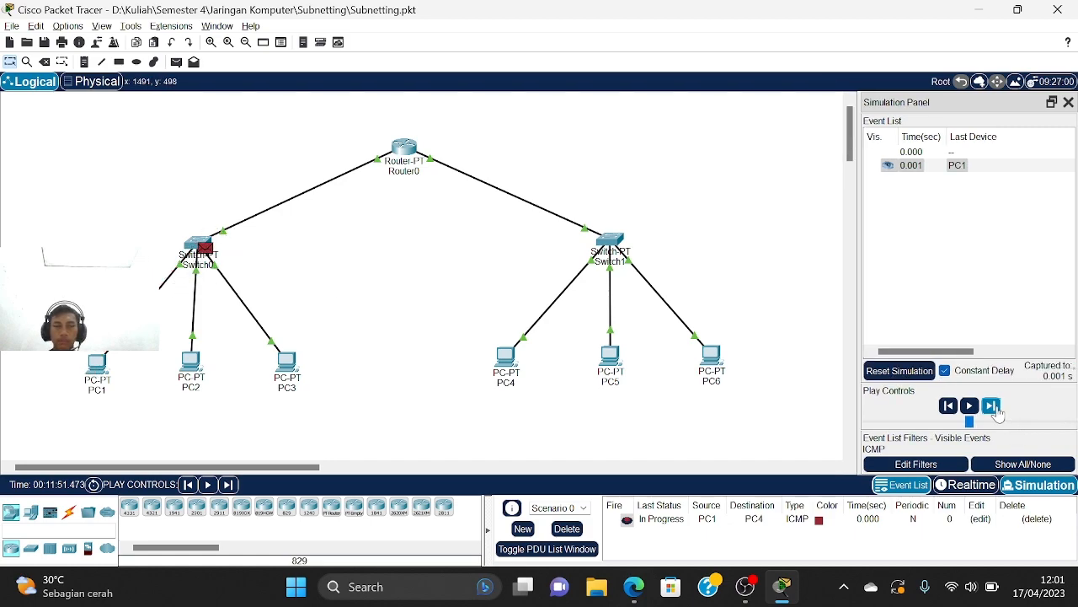
left_click(994, 407)
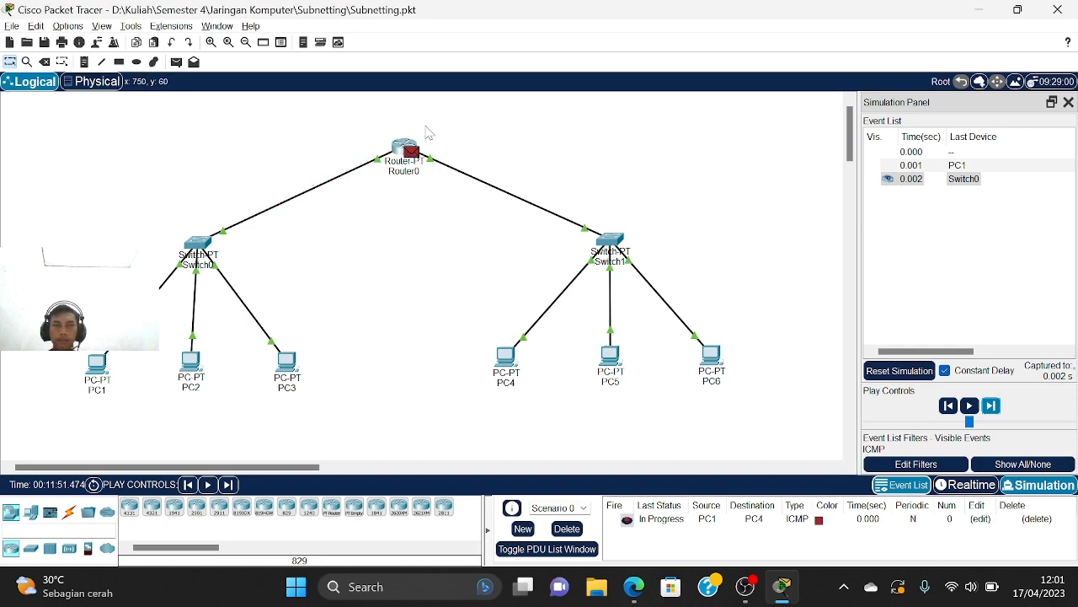
left_click(993, 406)
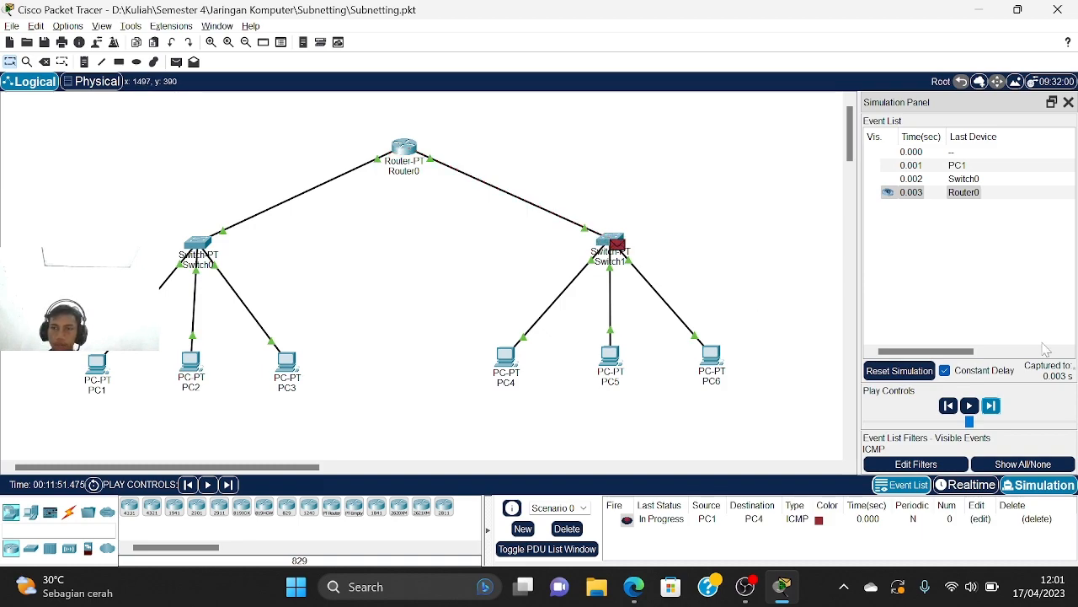
left_click(993, 406)
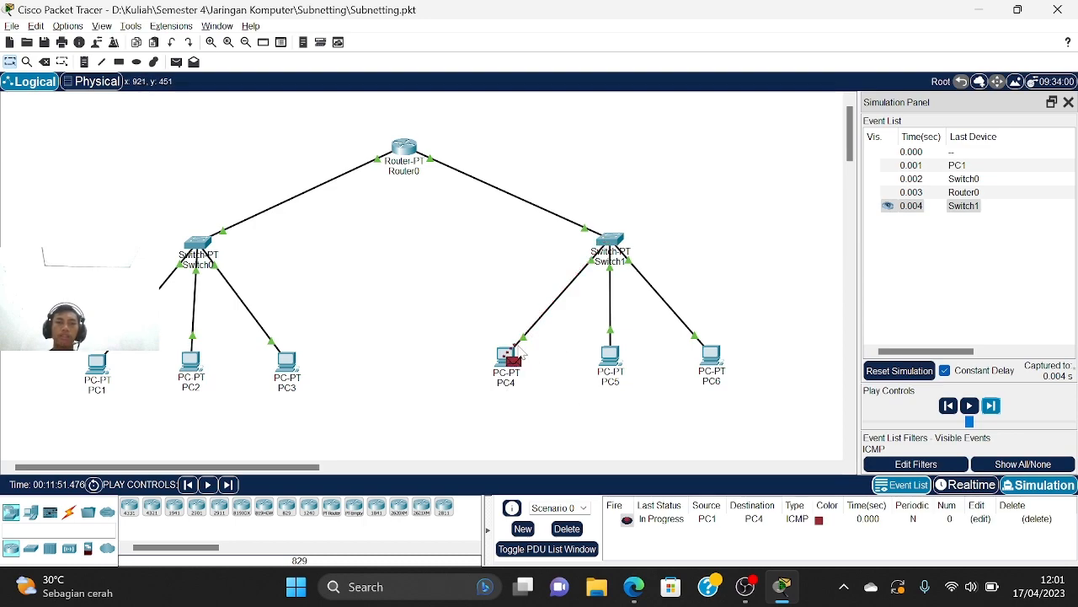
left_click(992, 406)
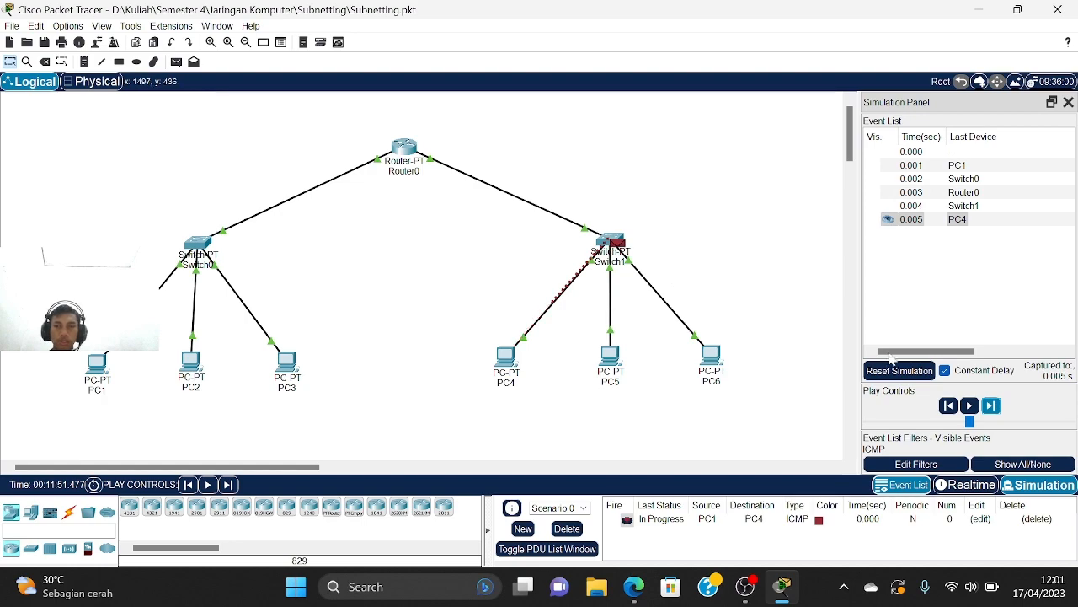
left_click(993, 407)
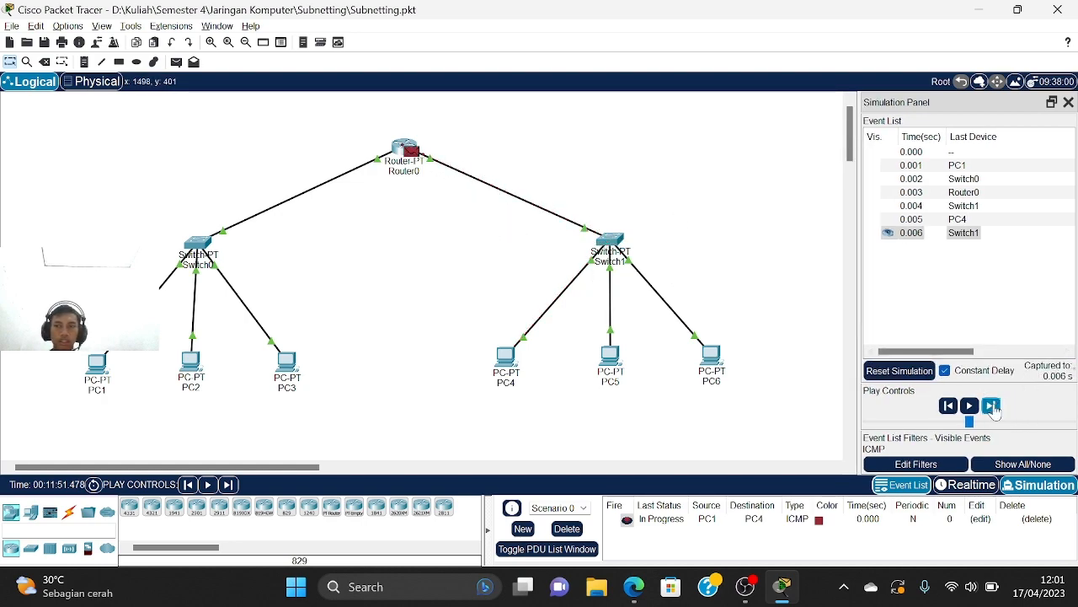
left_click(992, 406)
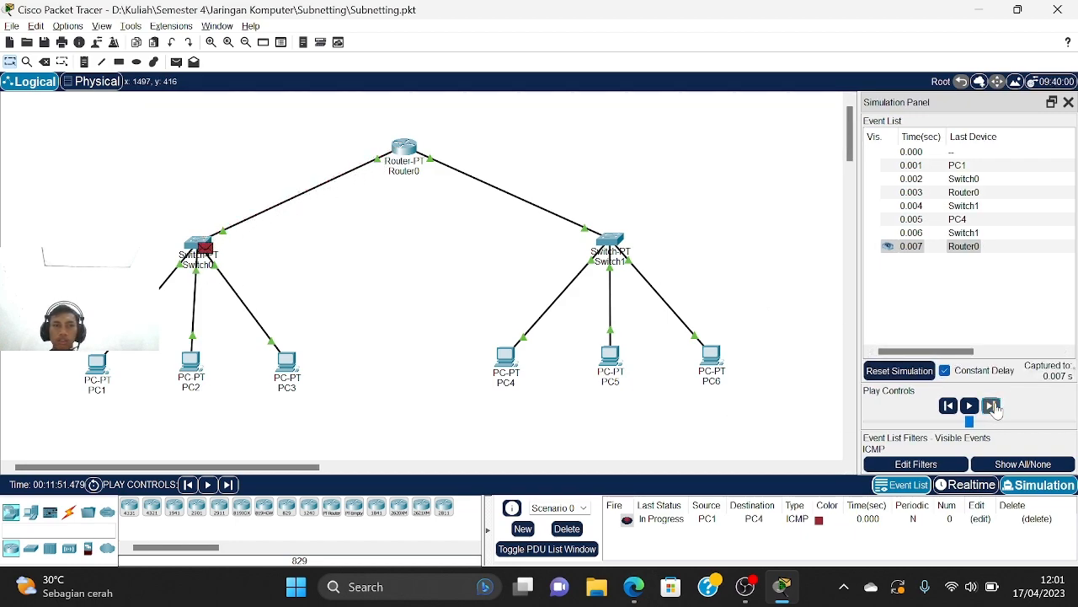
left_click(993, 406)
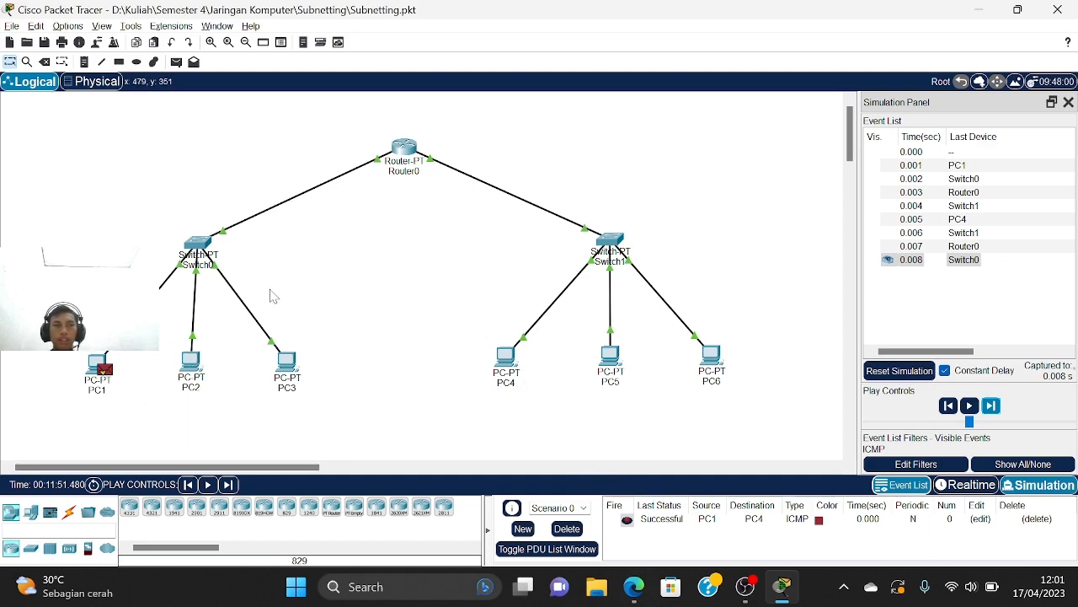
Delete the current scenario's PDU and create a simple PDU with PC2 as the source and PC5 as the destination
left_click(576, 531)
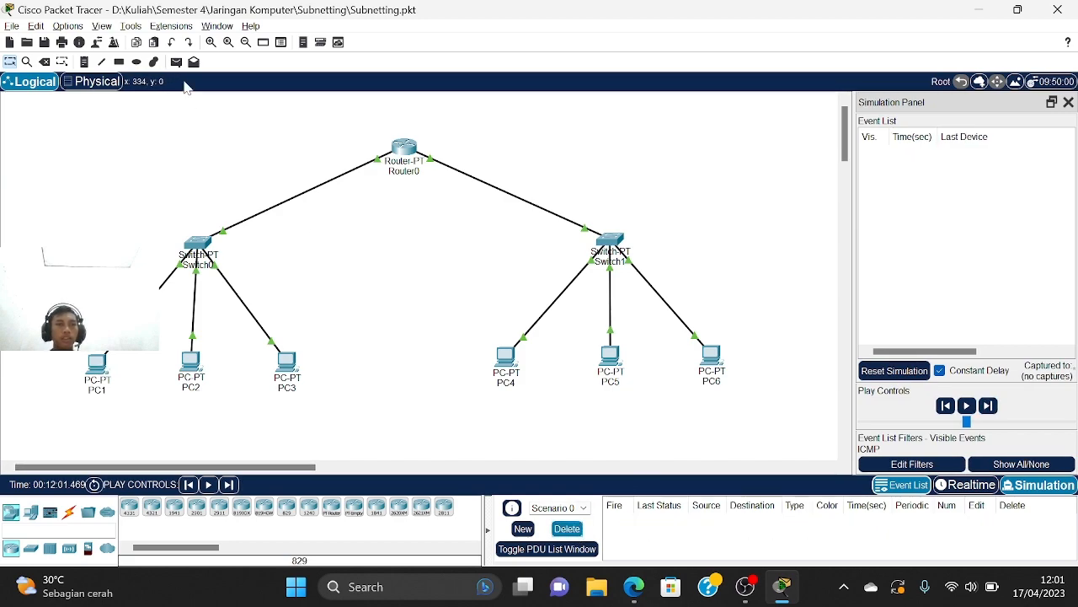
left_click(177, 63)
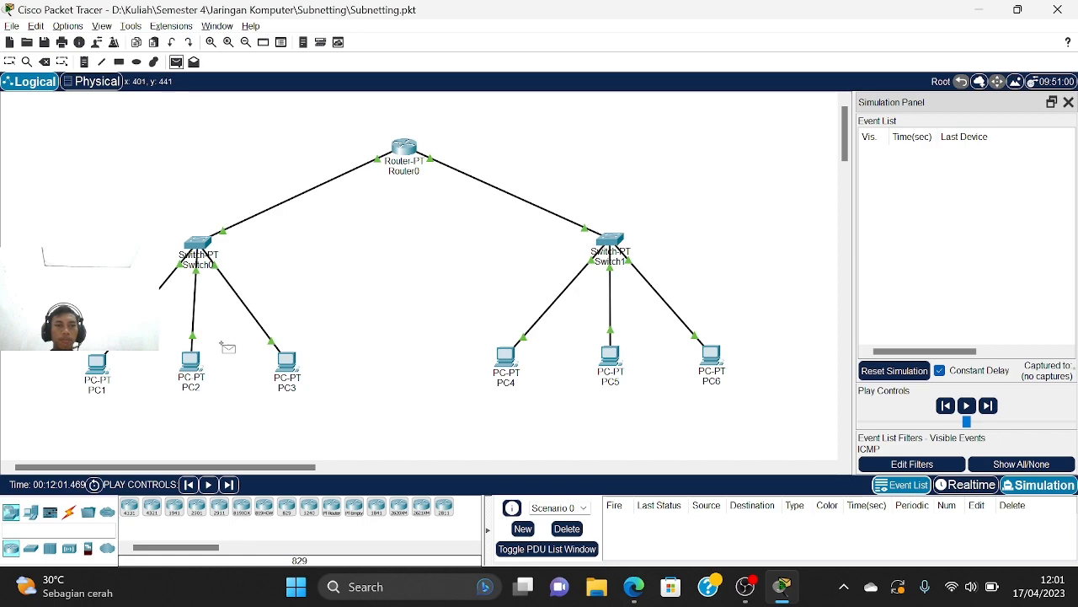
left_click(194, 363)
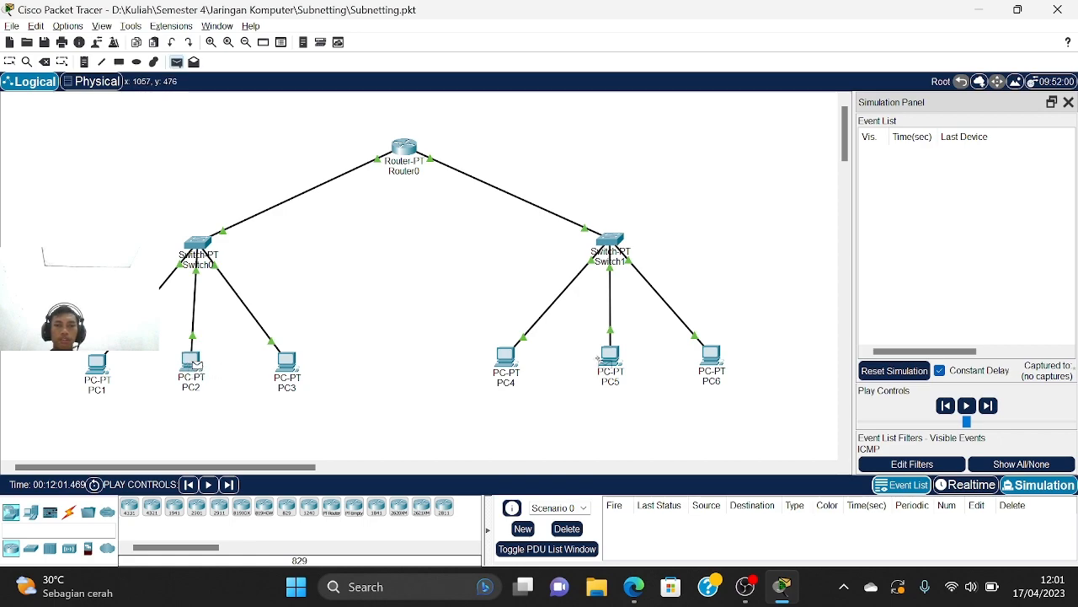
left_click(622, 364)
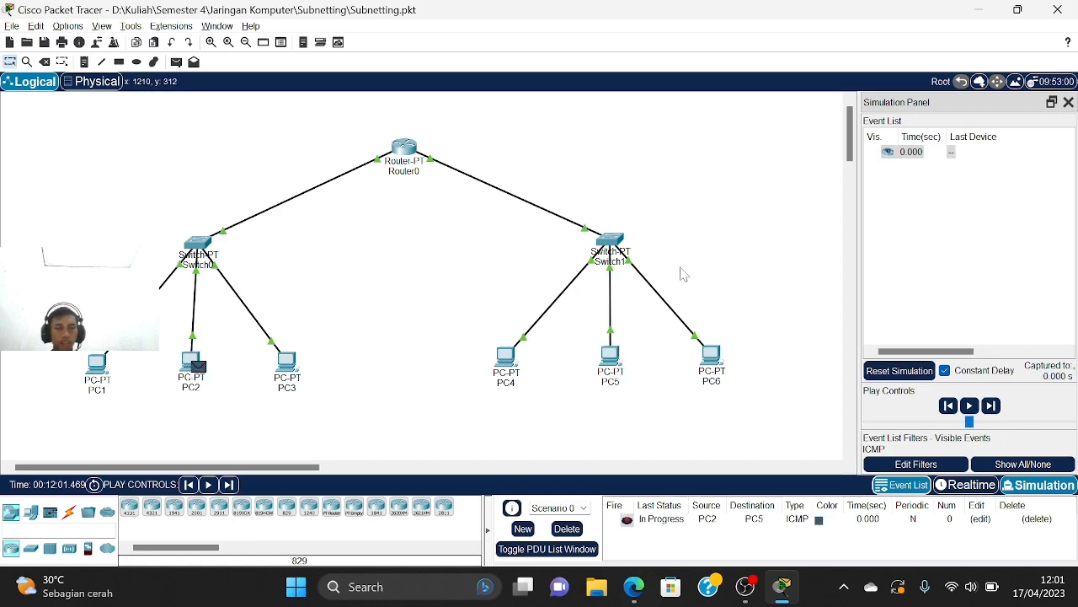
Examine the IP configuration of PC5, including its IPv4 address, subnet mask and default gateway
left_click(610, 358)
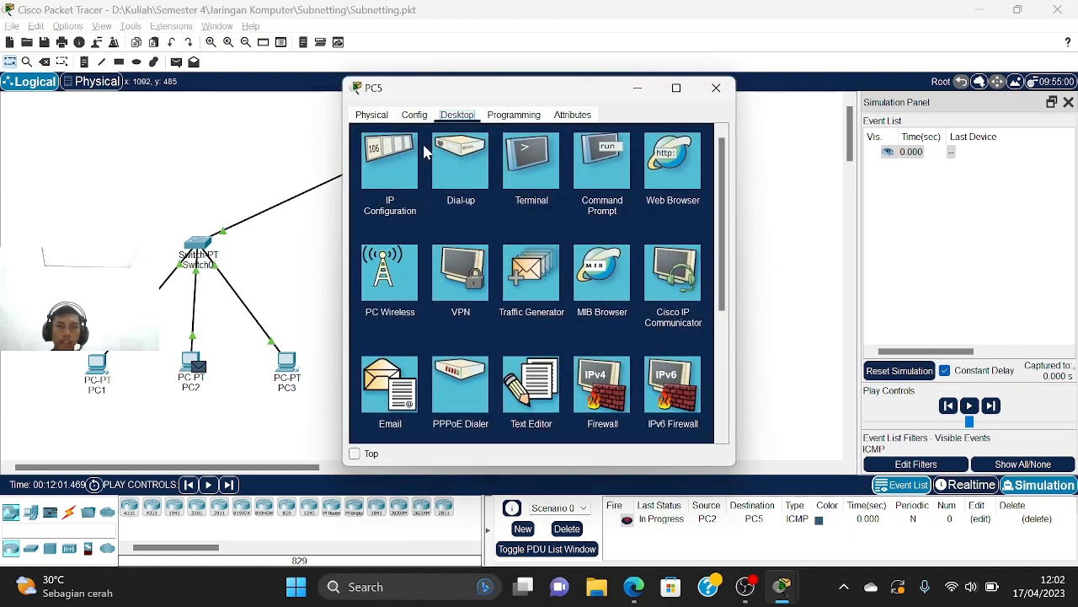
left_click(397, 161)
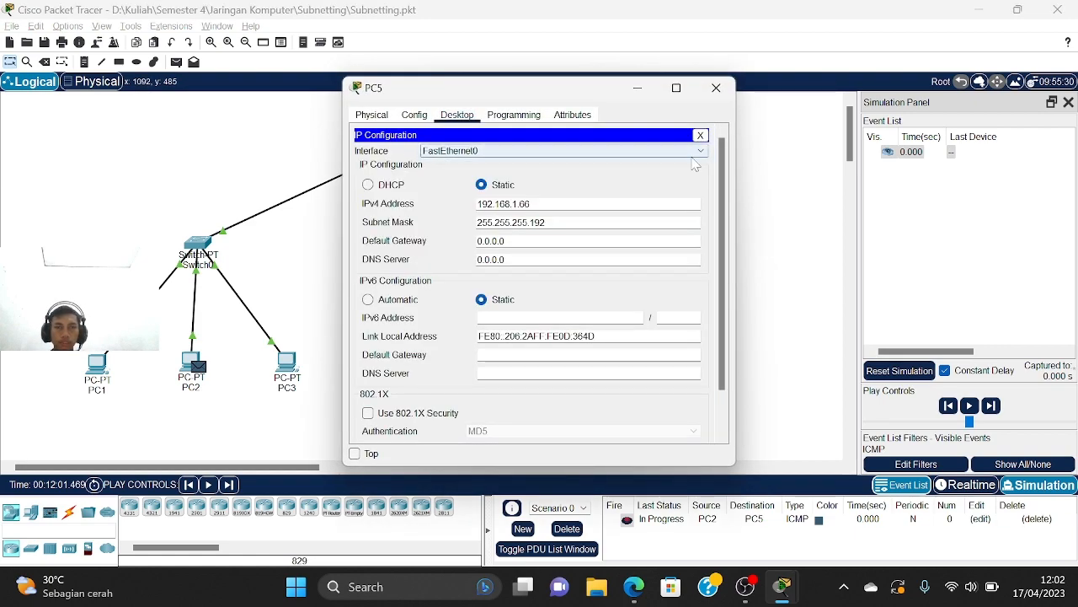
left_click(716, 88)
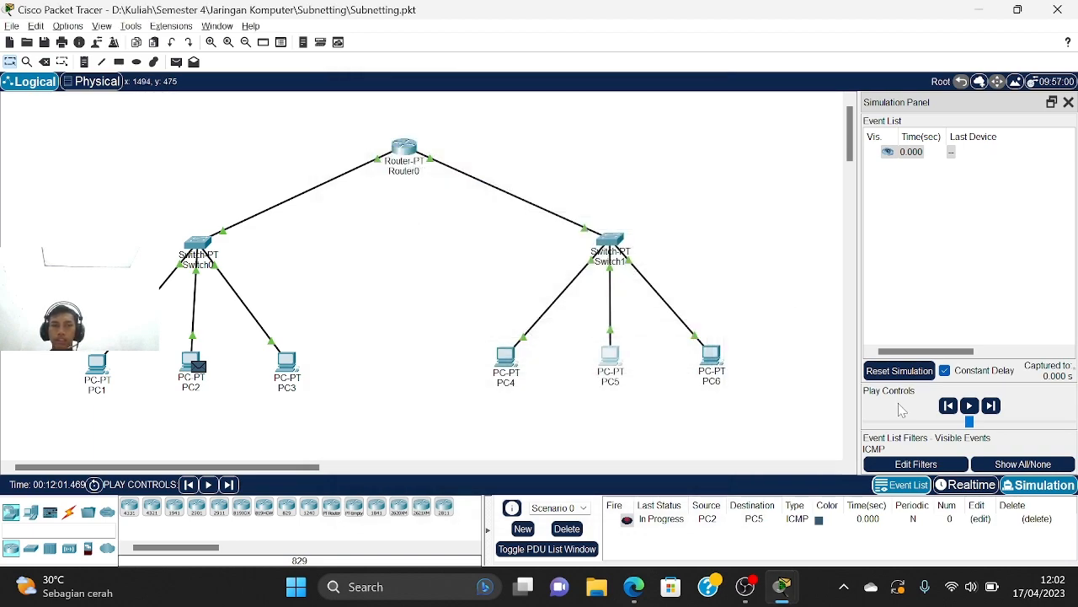
Advance the simulation event by event to follow PC2's ICMP packet through Switch0, Router0 and Switch1 toward PC5
left_click(993, 410)
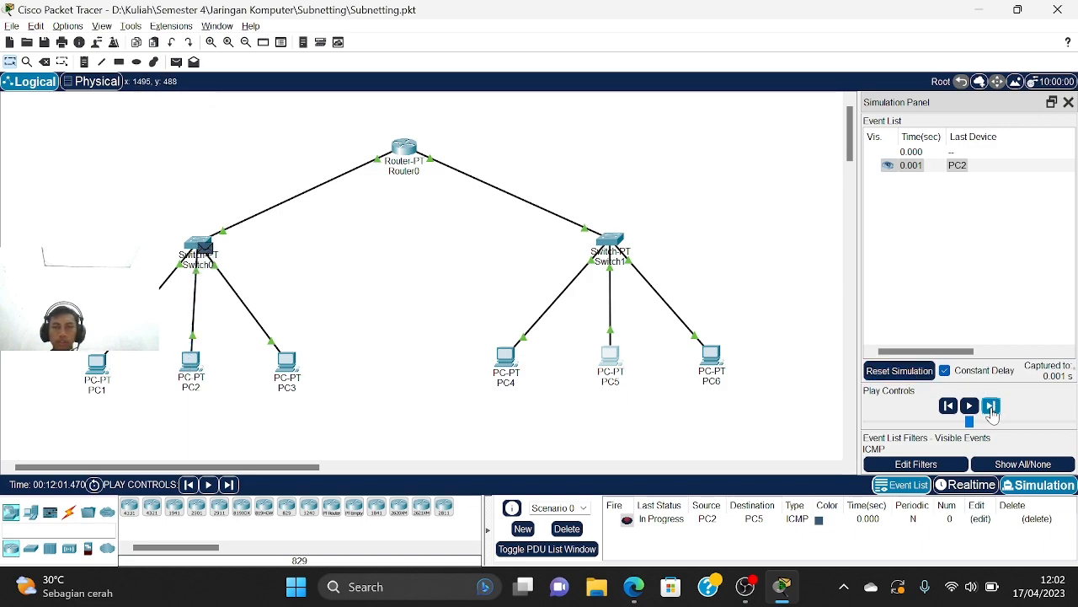
left_click(991, 407)
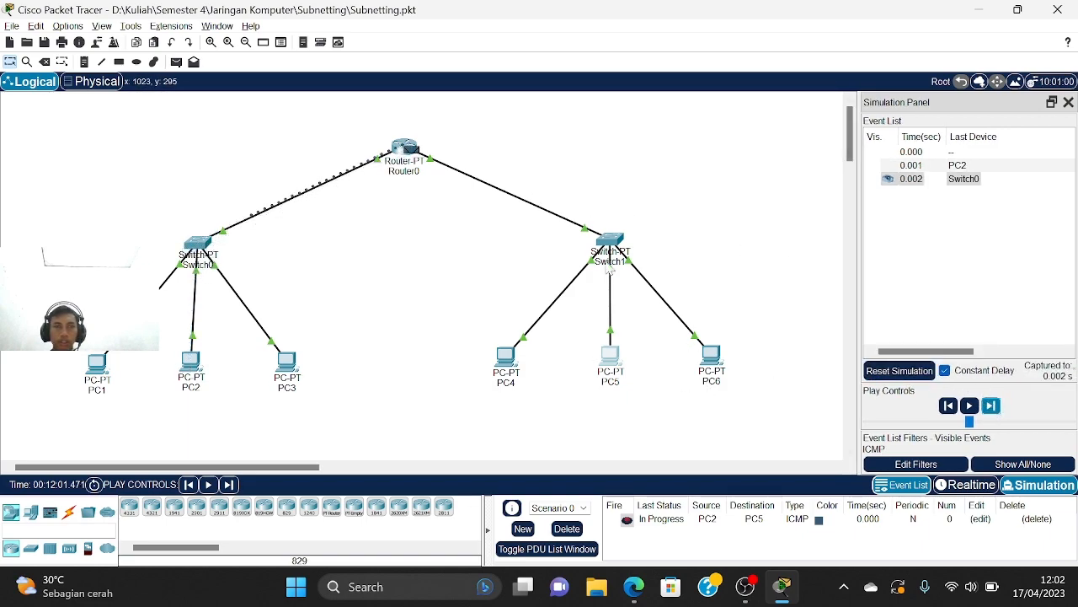
left_click(994, 407)
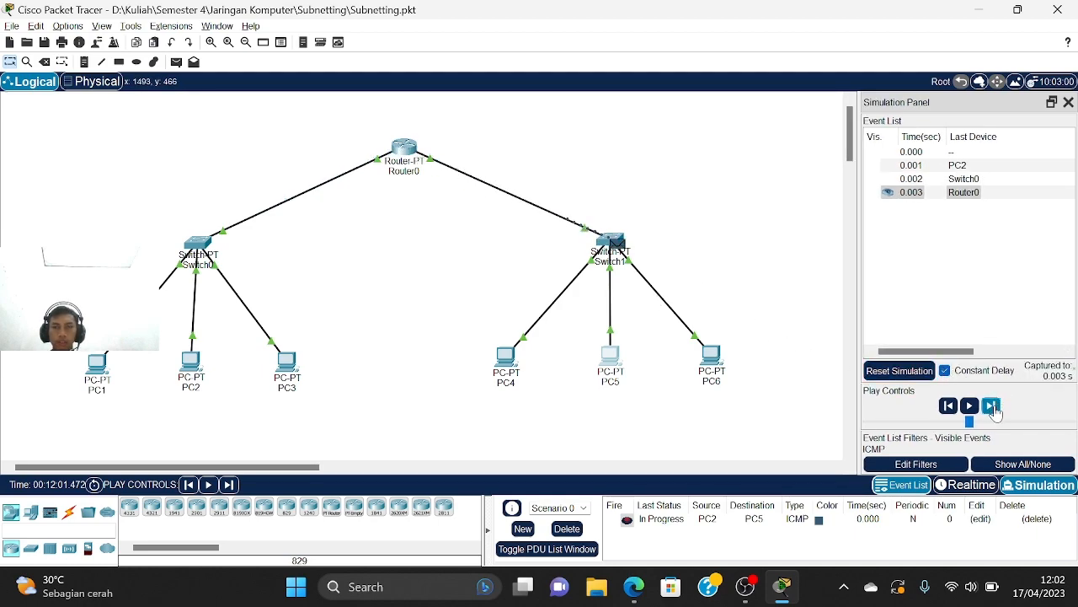
left_click(993, 407)
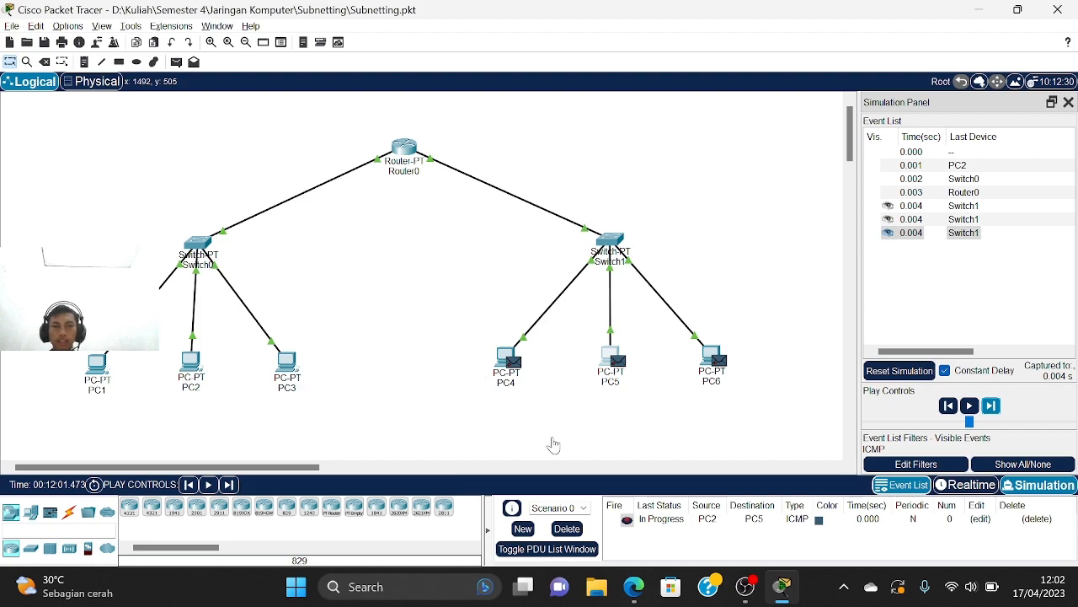
Replace the scenario's PDU with a simple PDU from PC3 to PC6 and advance the simulation through its events
left_click(578, 535)
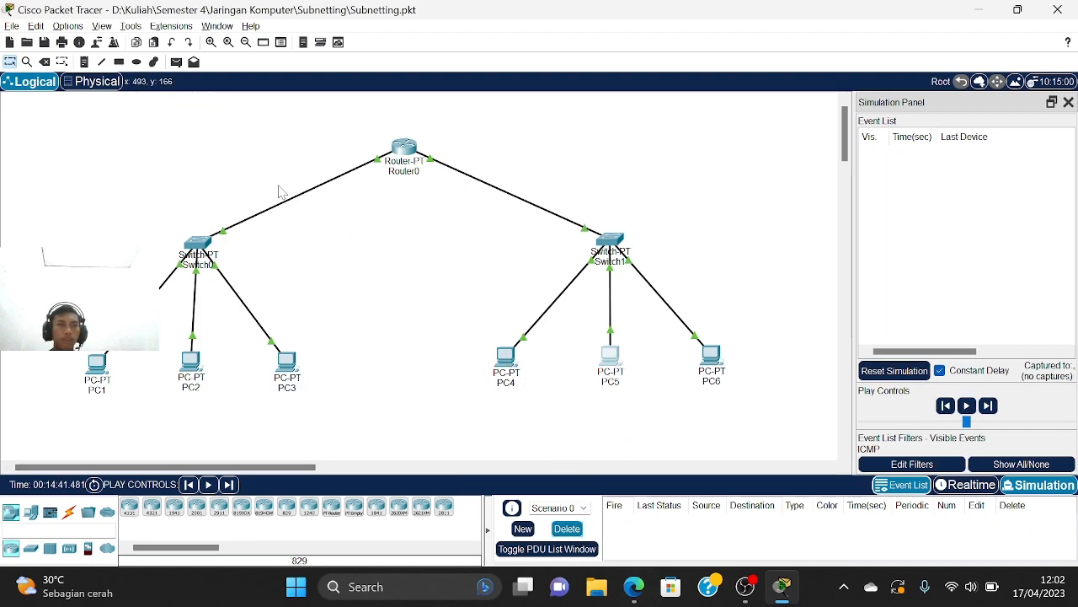
left_click(176, 62)
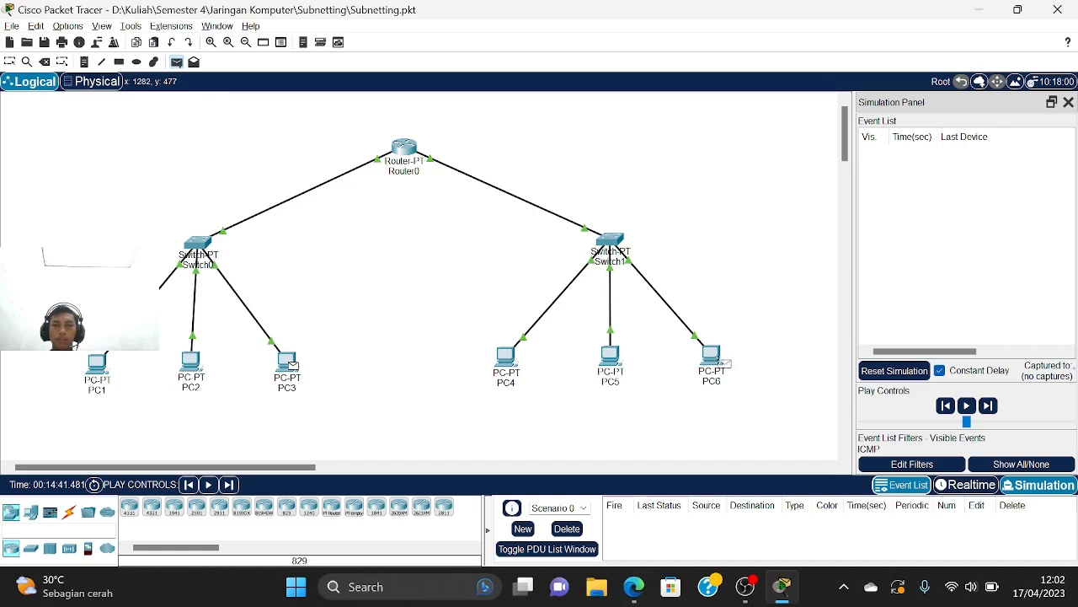
left_click(712, 358)
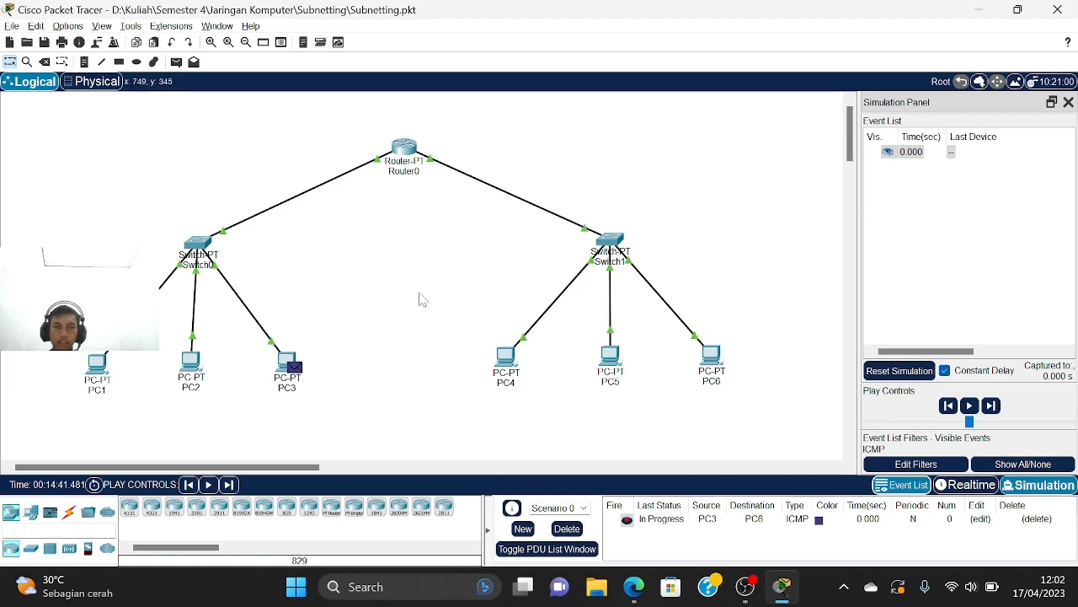
left_click(994, 406)
left_click(991, 406)
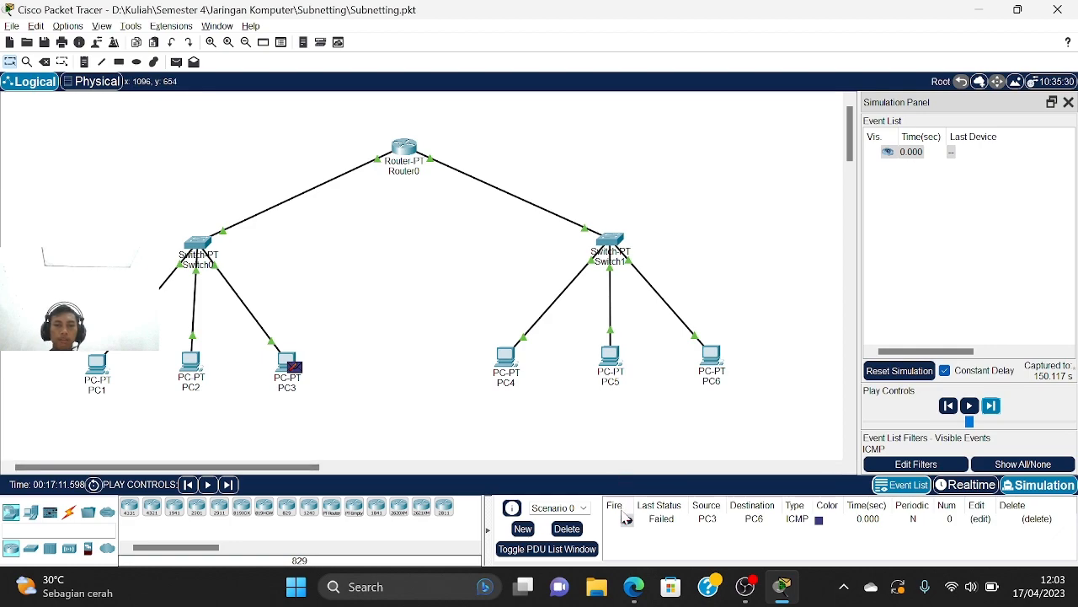
Delete the PC3 to PC6 test PDU from the scenario and switch the workspace to Realtime mode
left_click(567, 528)
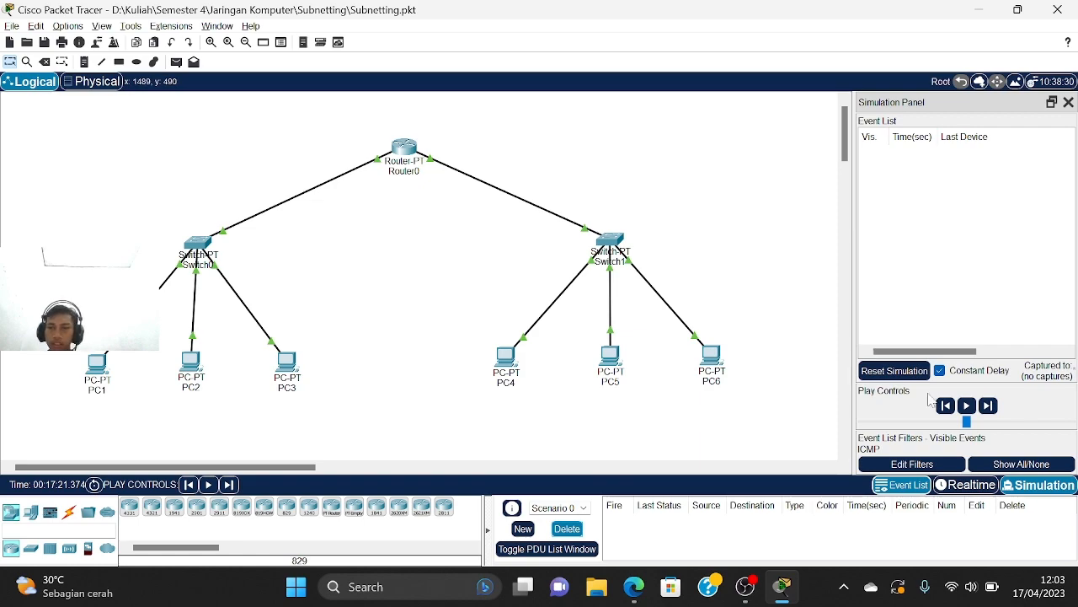
left_click(945, 485)
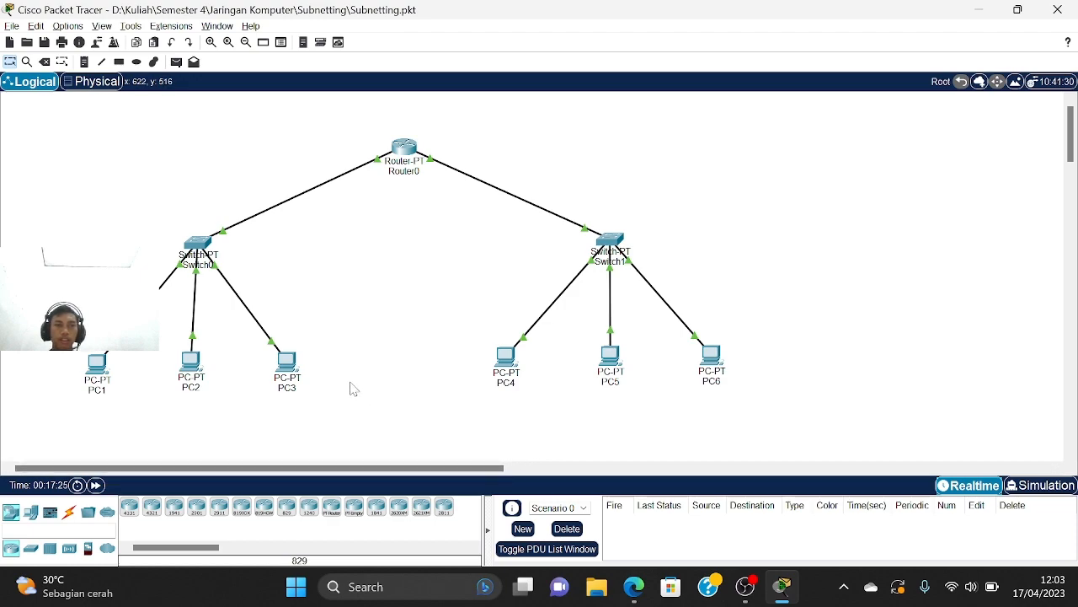
Run tracert 192.168.1.3 in PC1's Command Prompt to trace the route within its own subnet
left_click(97, 362)
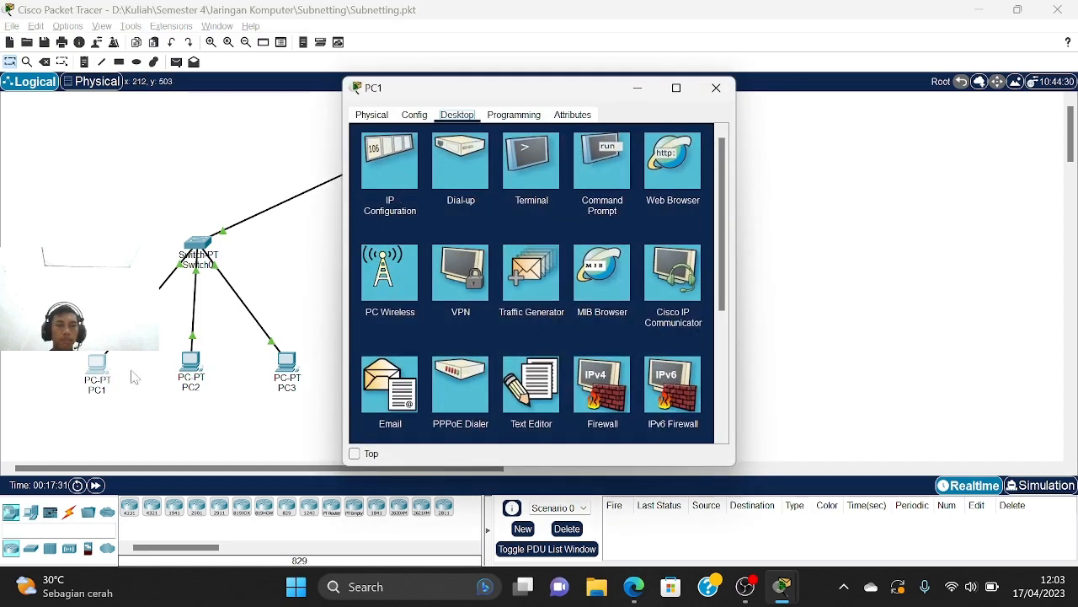
left_click(612, 171)
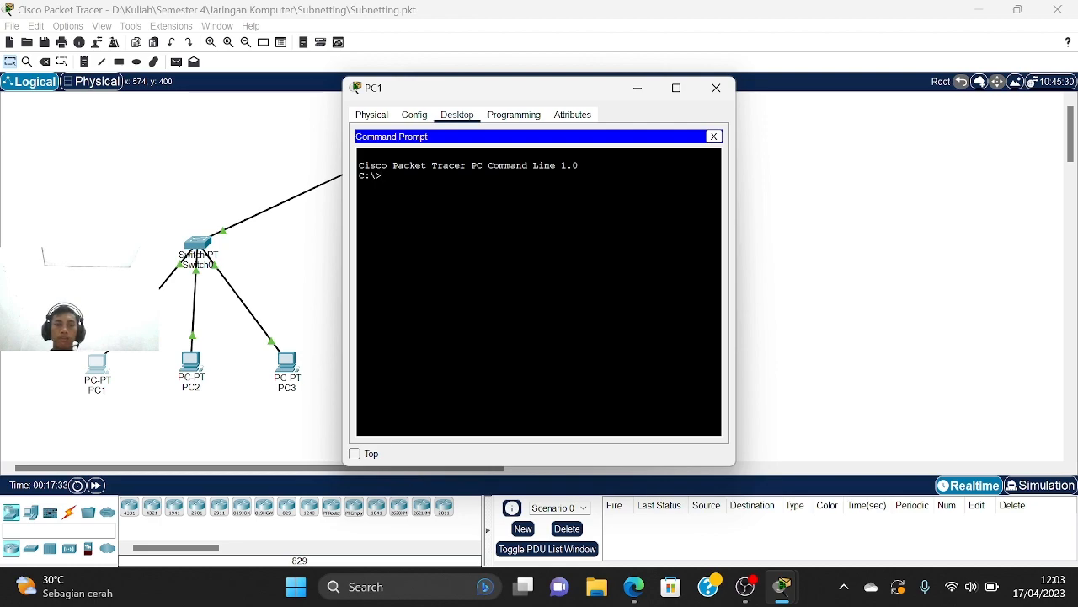
type("tracert")
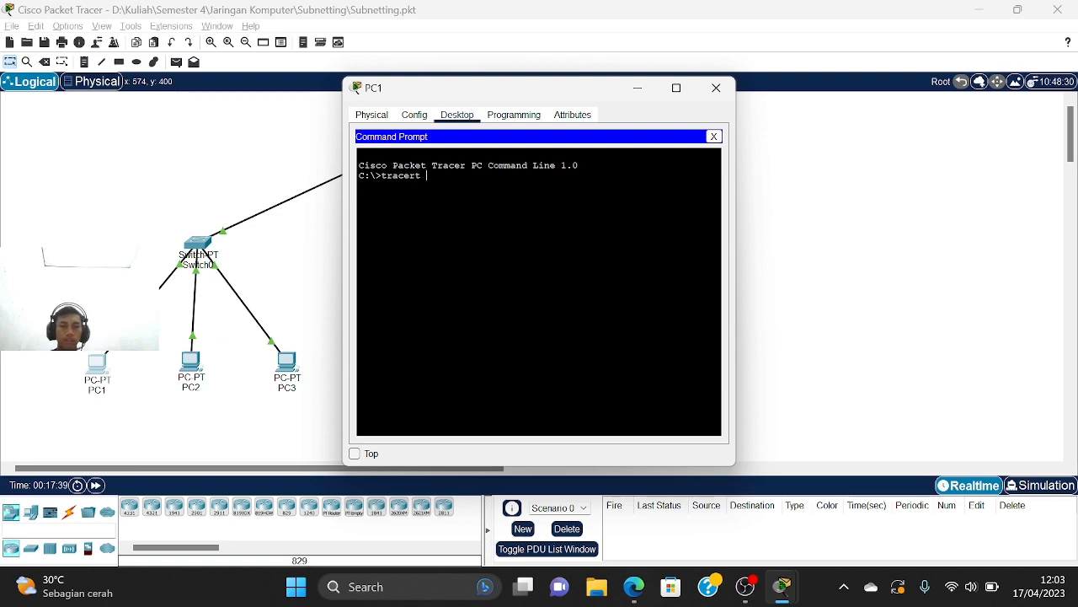
type(" 192.168.1.3")
key("Return")
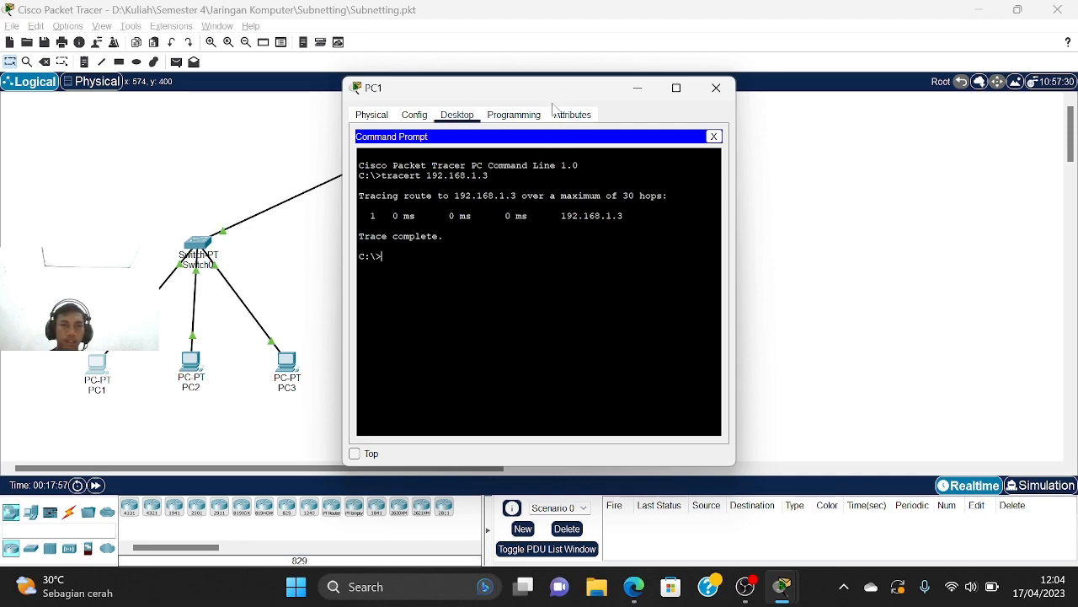
Run tracert 192.168.1.65 from PC1 to trace the route to the other subnet, and close PC1's window
type("tracert 192")
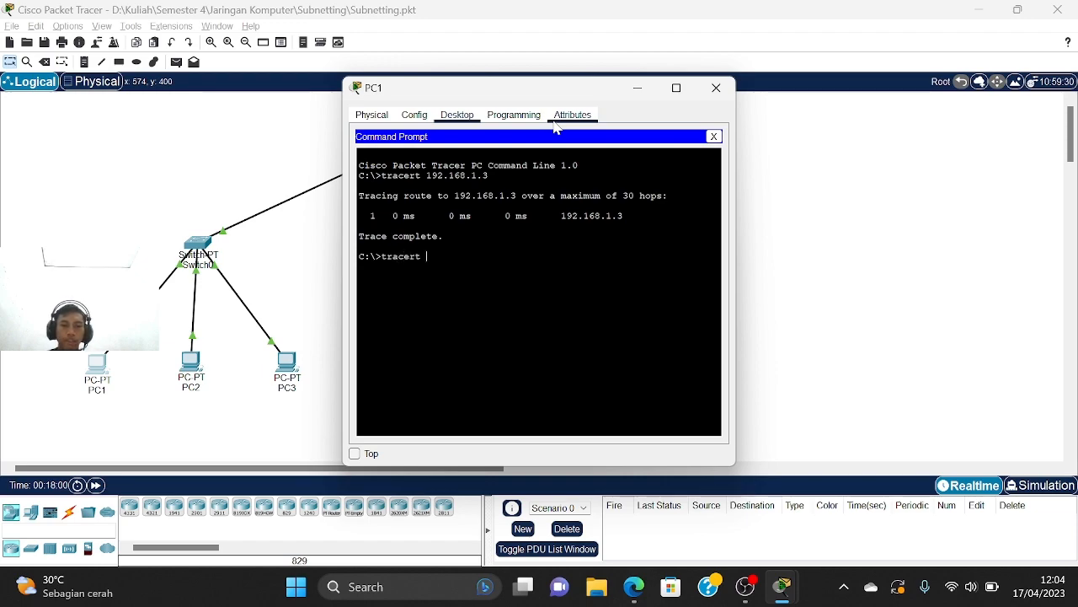
type(".168.1.65")
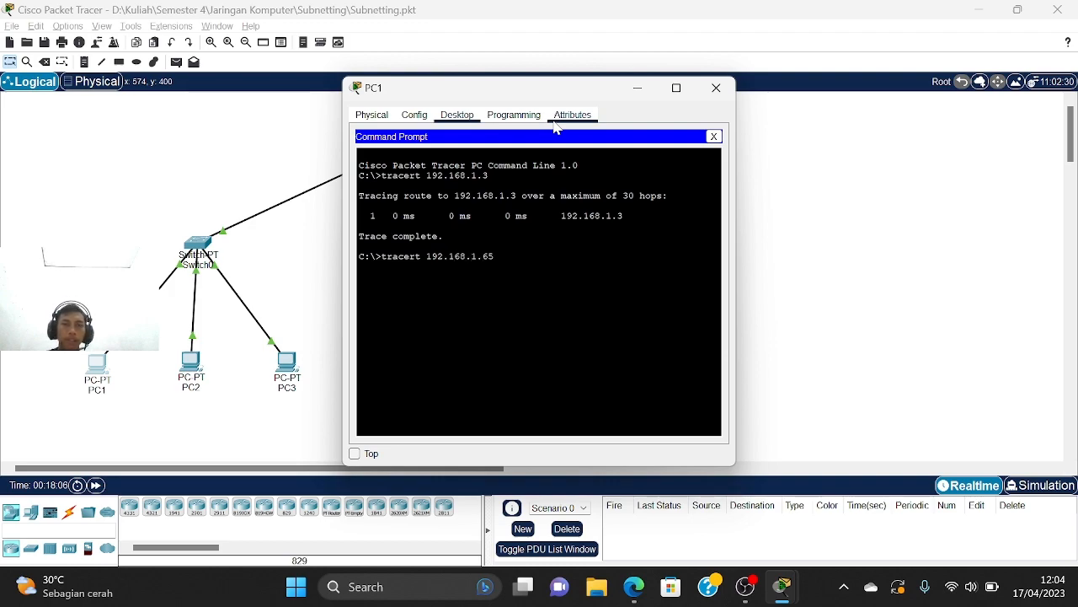
key("Return")
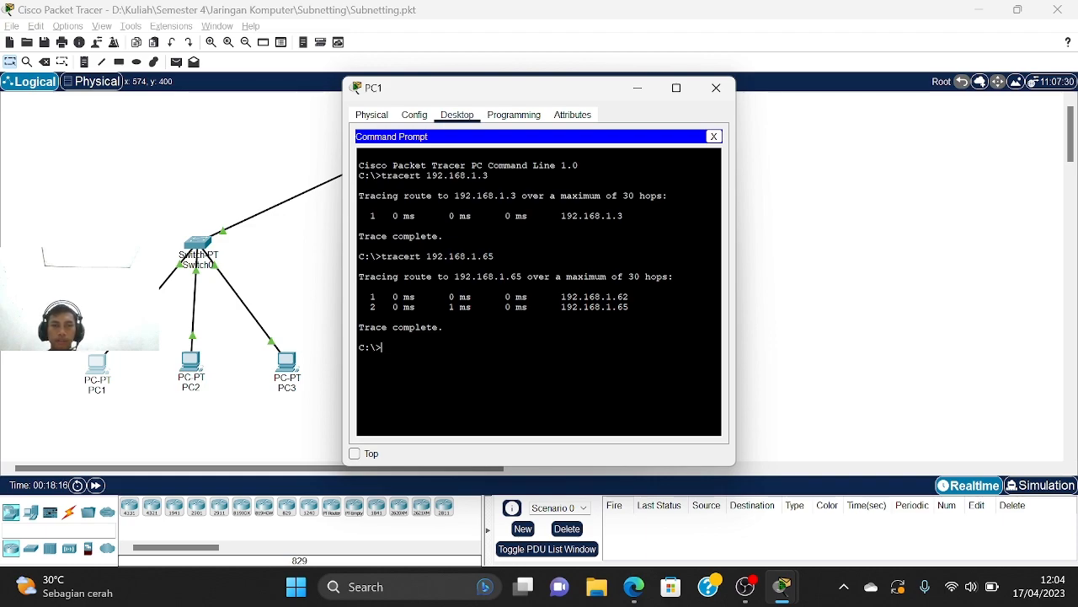
left_click(716, 88)
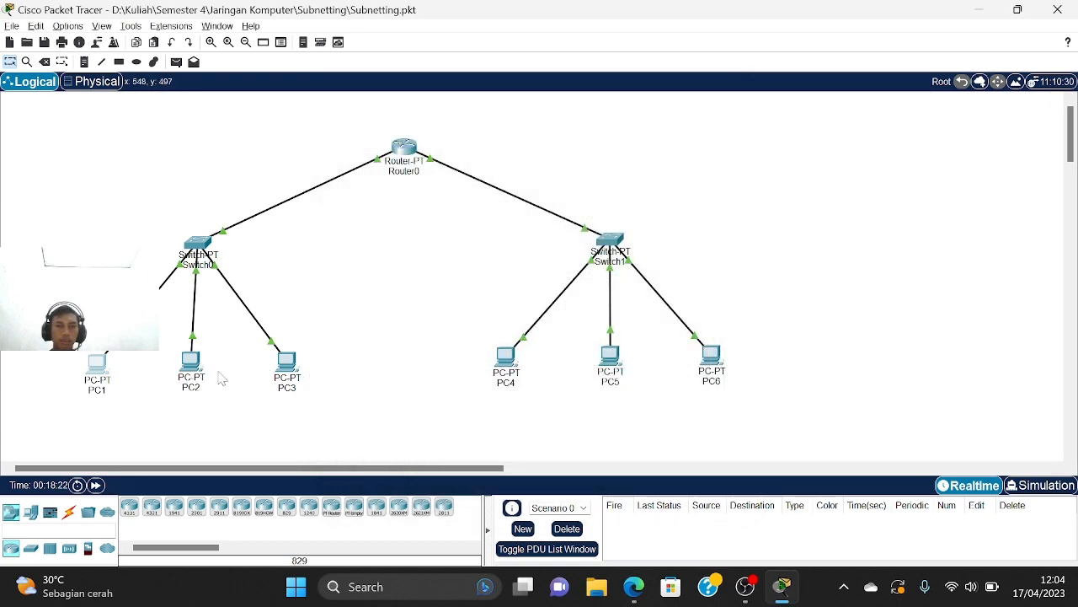
Run tracert 192.168.1.66 in PC2's Command Prompt to trace the route to the other subnet, and close PC2's window
left_click(191, 363)
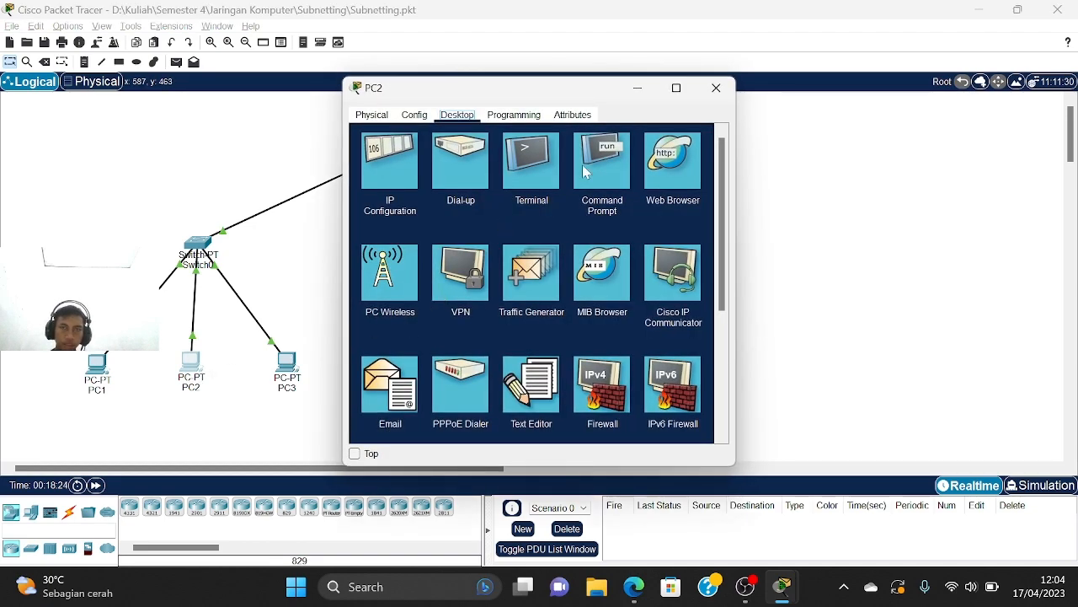
left_click(586, 172)
type("tracert")
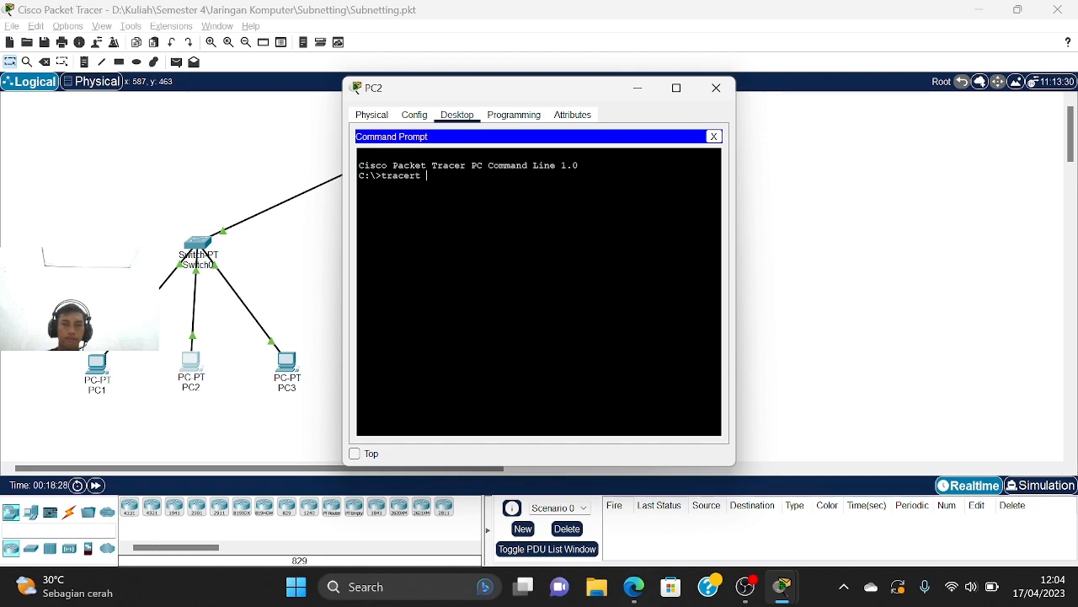
type(" 192")
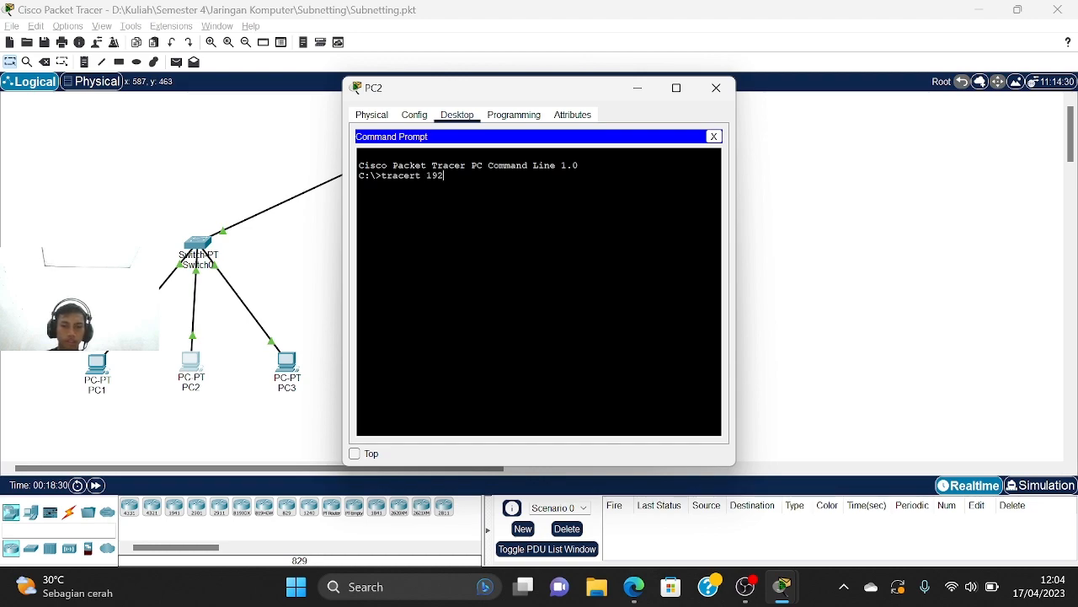
type(".168")
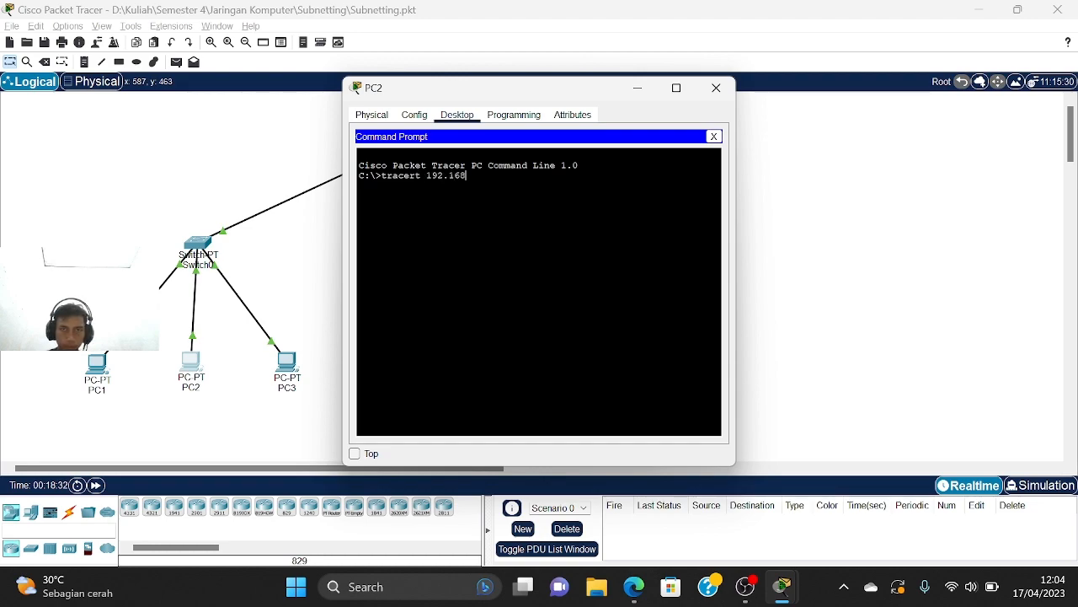
type(".1.66")
key("Return")
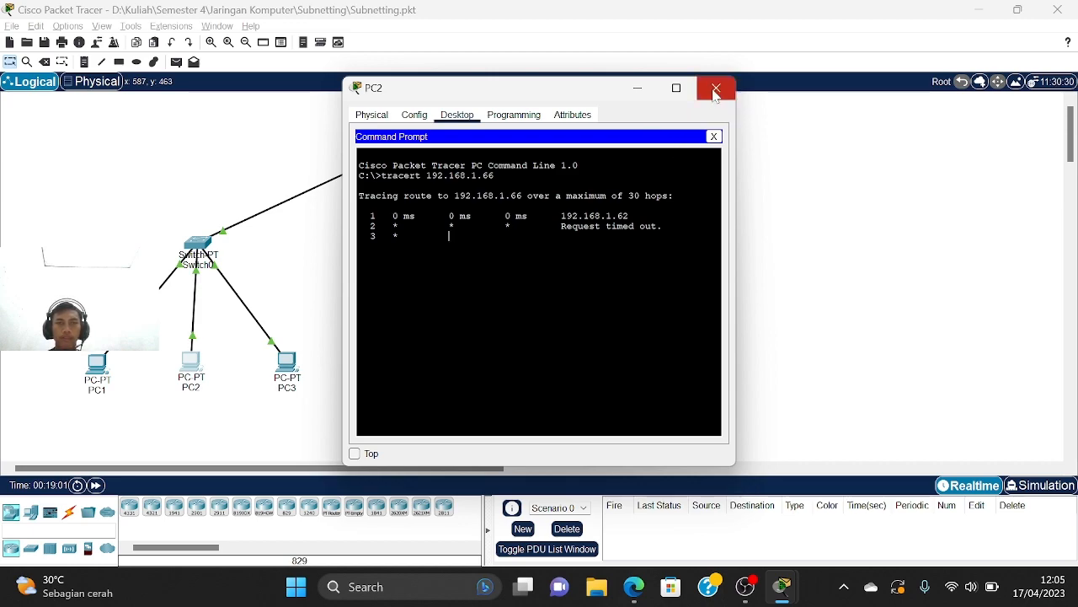
left_click(715, 89)
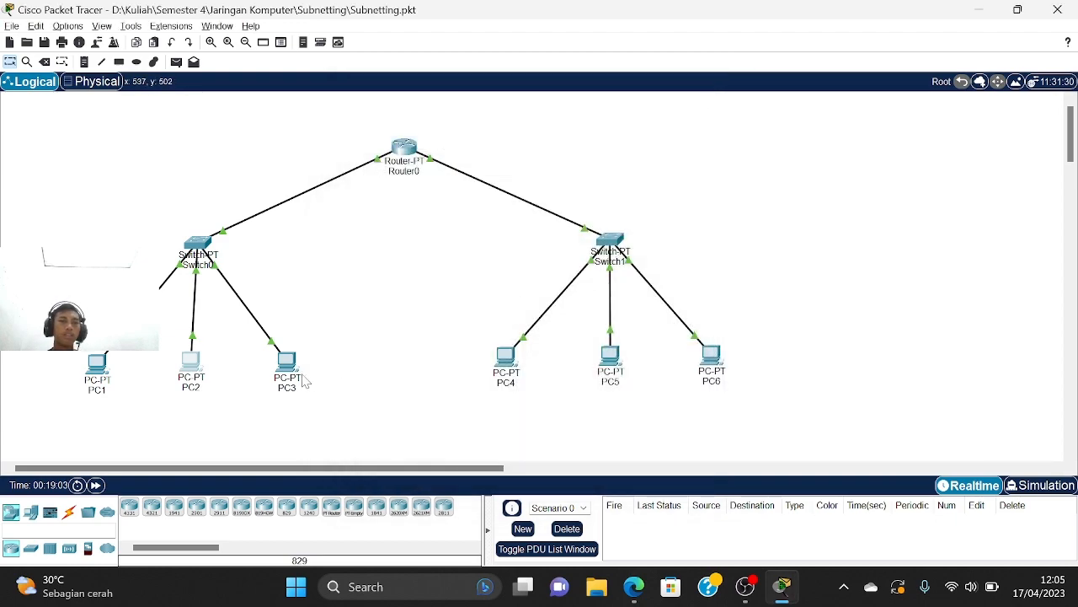
Run tracert 192.168.1.67 in PC3's Command Prompt to trace the route to the other subnet, and close PC3's window
left_click(295, 370)
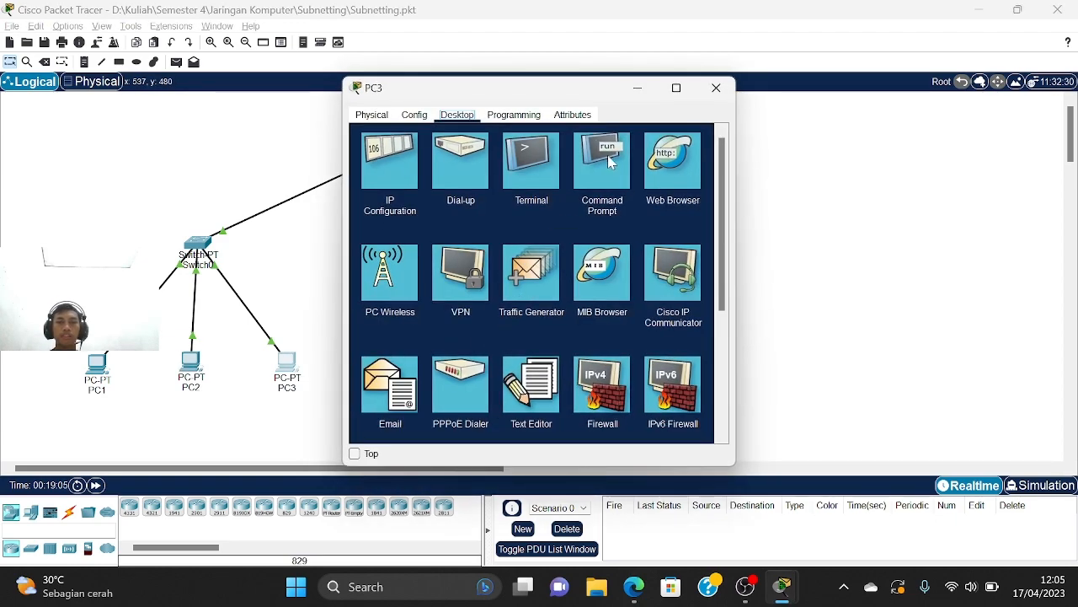
left_click(606, 160)
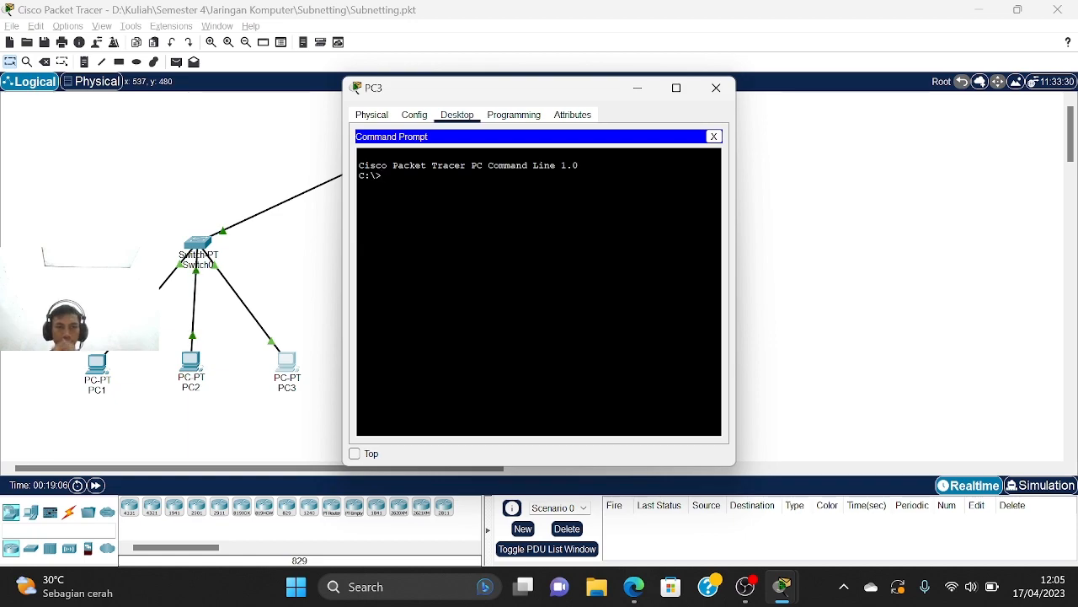
type("trac")
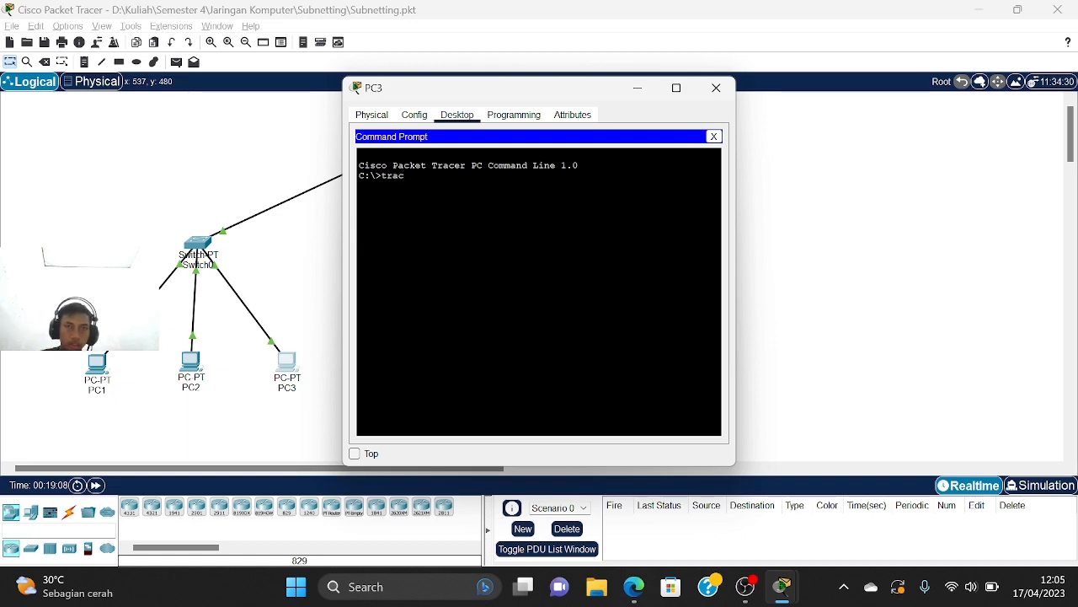
type("ert 192.168.1.67")
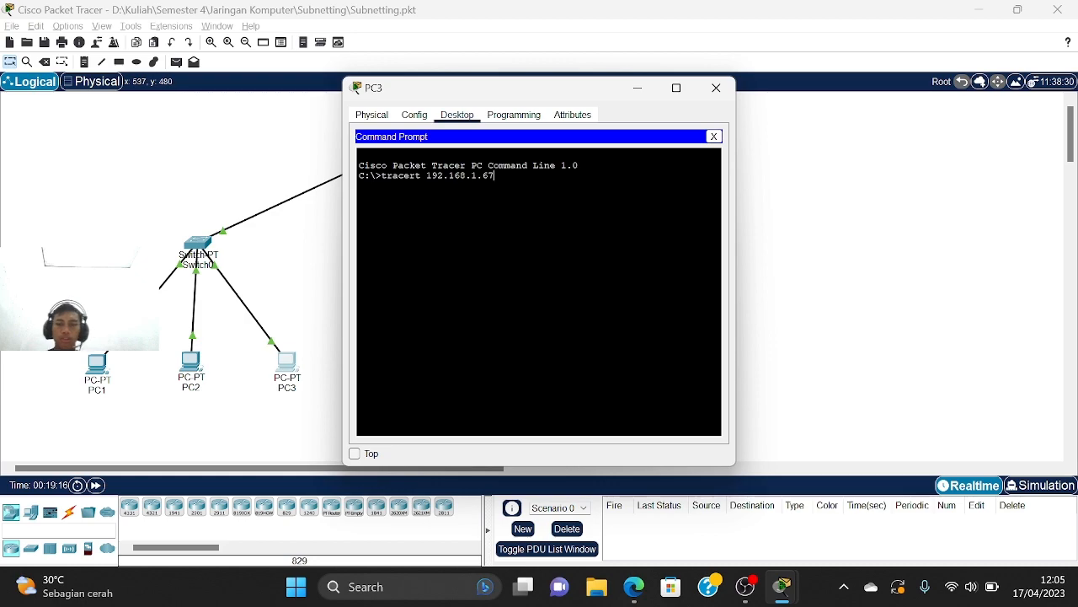
key("Return")
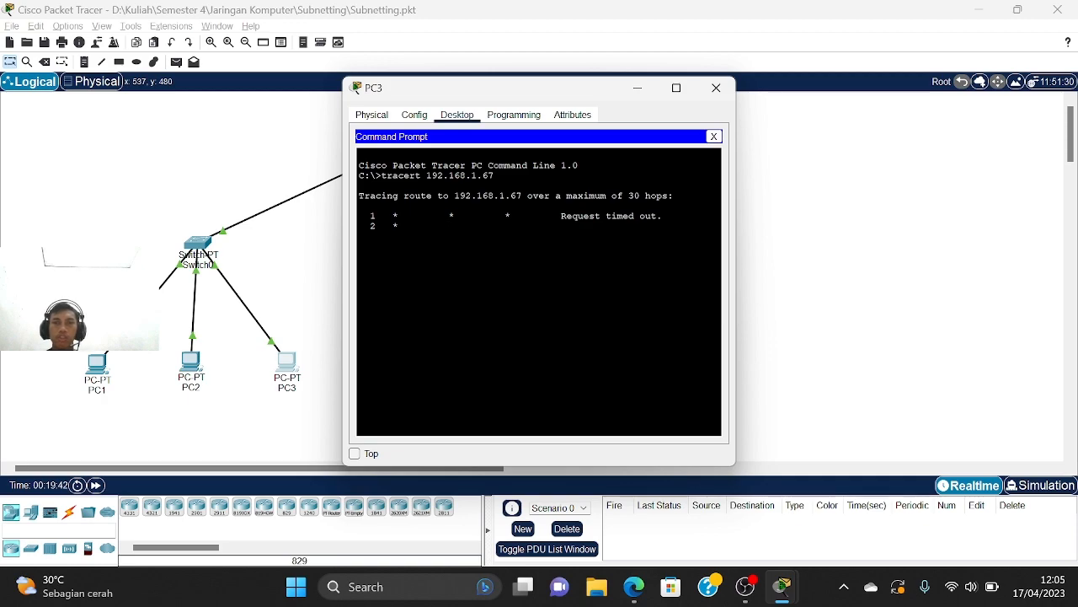
left_click(716, 89)
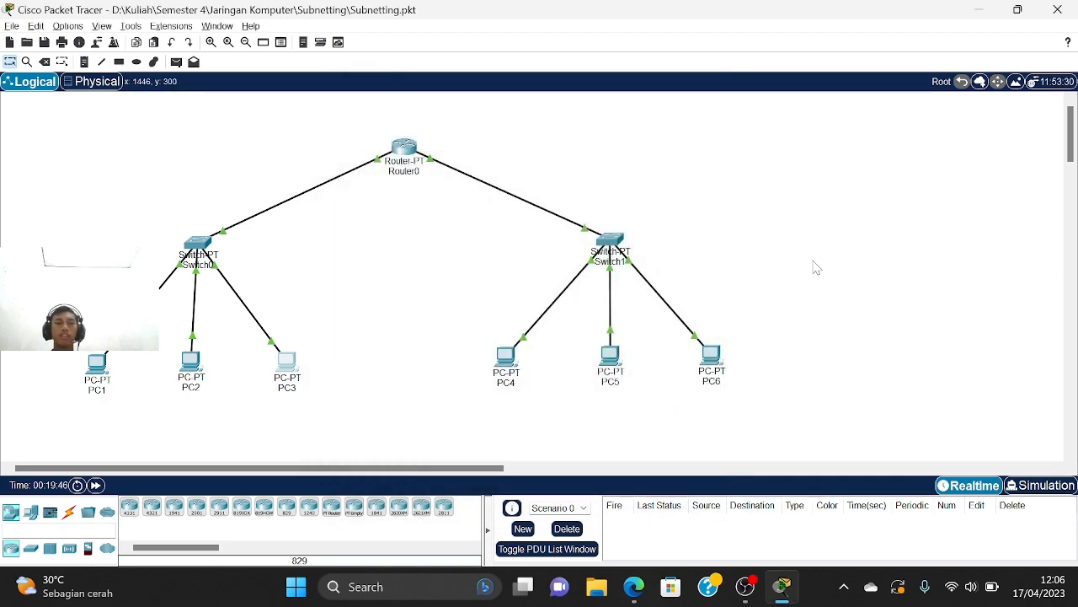